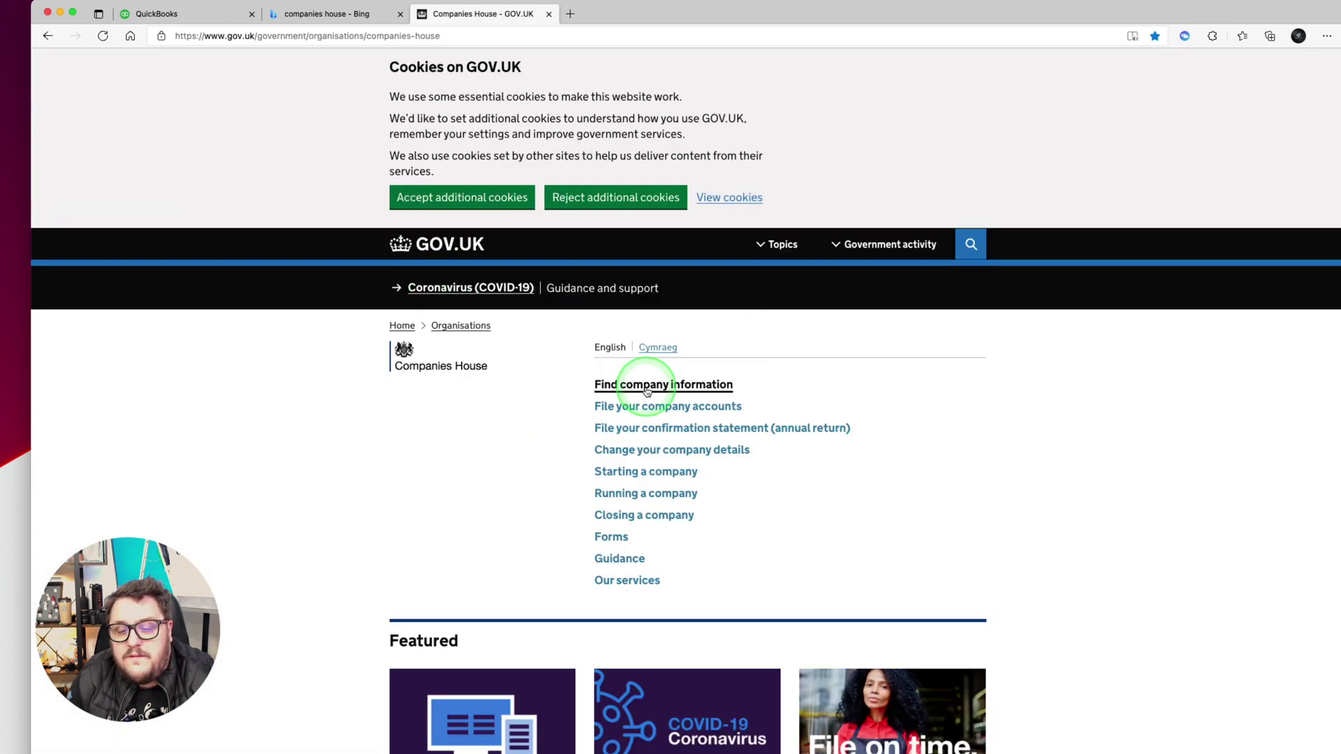
Step: Open Find company information and search the register for 'applecore'
{"action": "left_click", "coordinate": [608, 384]}
{"action": "left_click", "coordinate": [414, 686]}
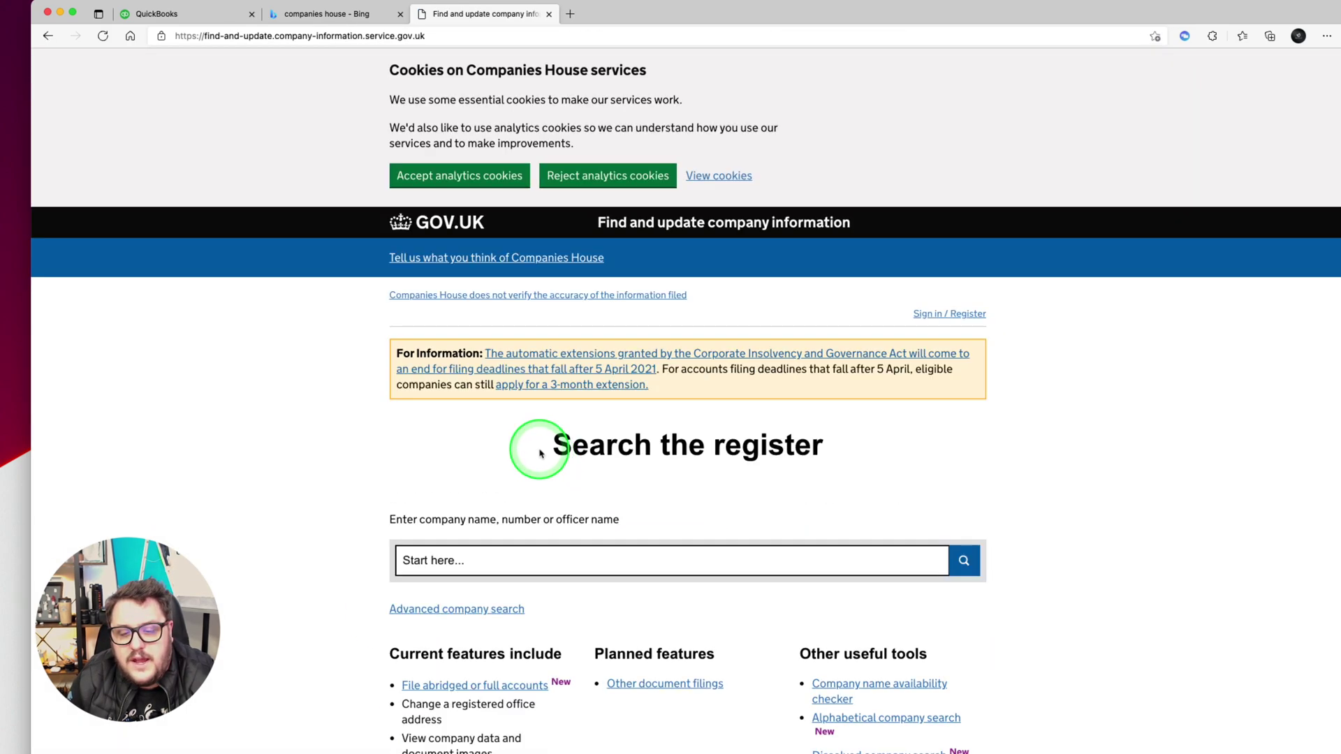
{"action": "type", "text": "applecore"}
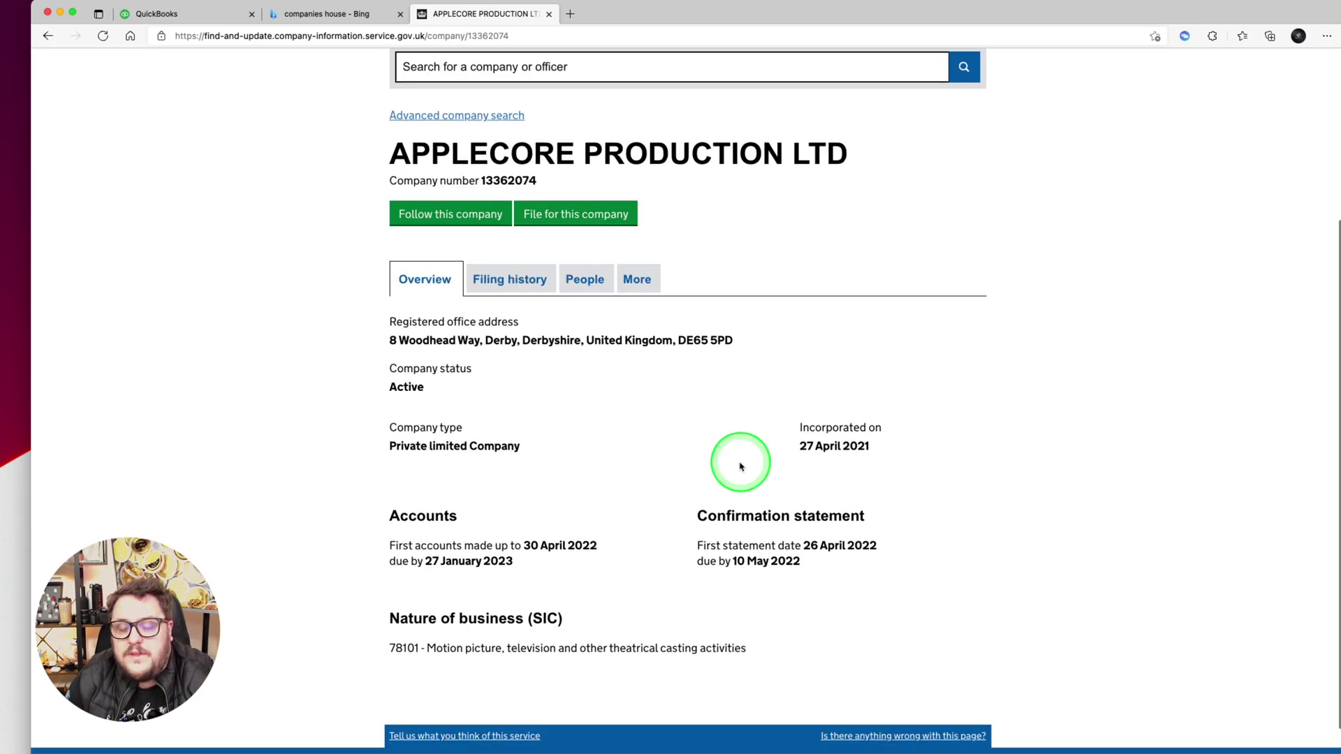
{"action": "scroll", "coordinate": [847, 465], "scroll_direction": "down", "scroll_amount": 1}
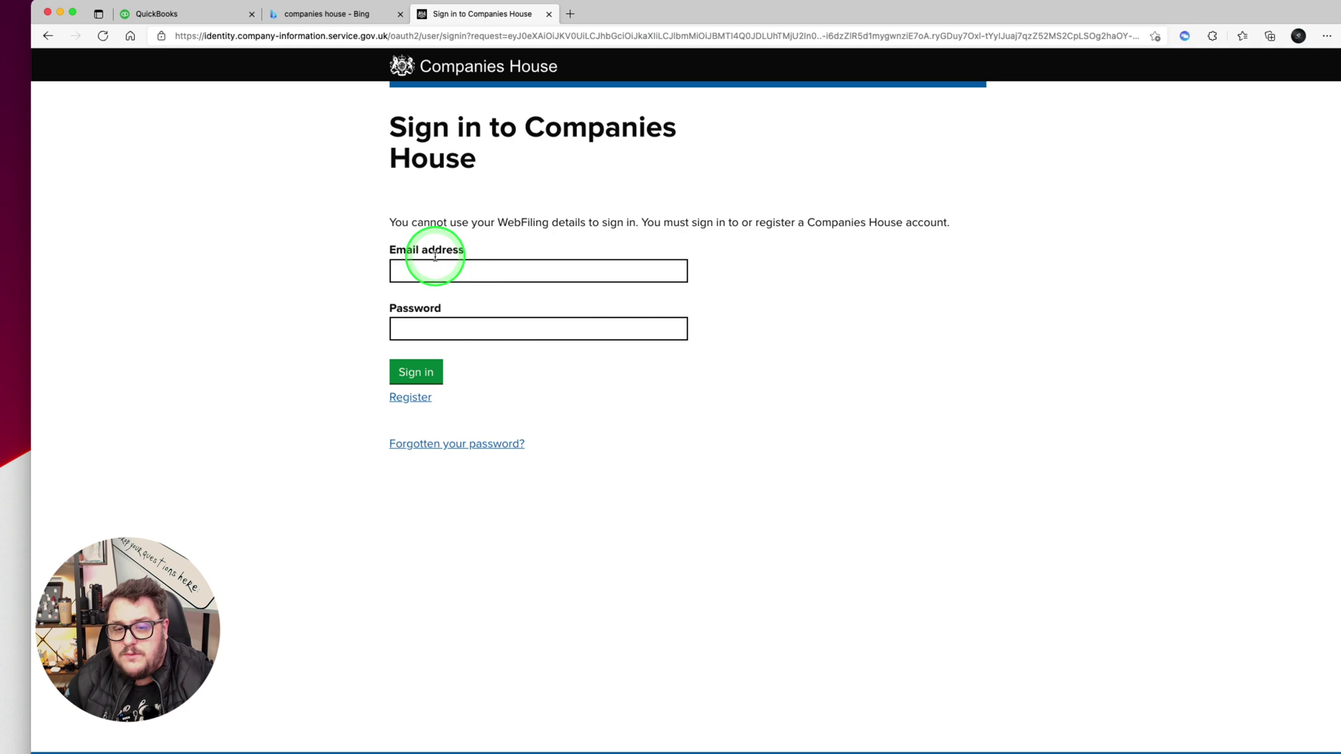
Step: Enter the account e-mail address, then return to the filing guidance page
{"action": "left_click", "coordinate": [430, 270]}
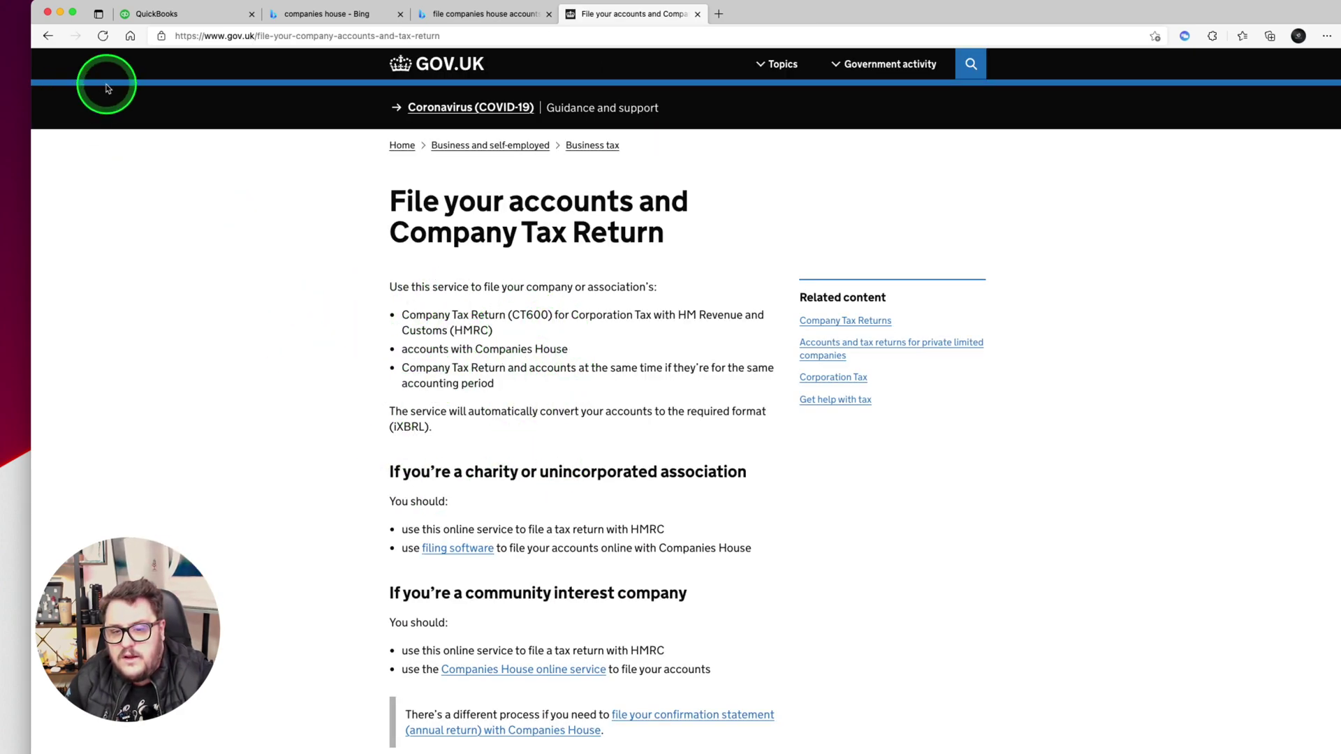
{"action": "left_click", "coordinate": [45, 35]}
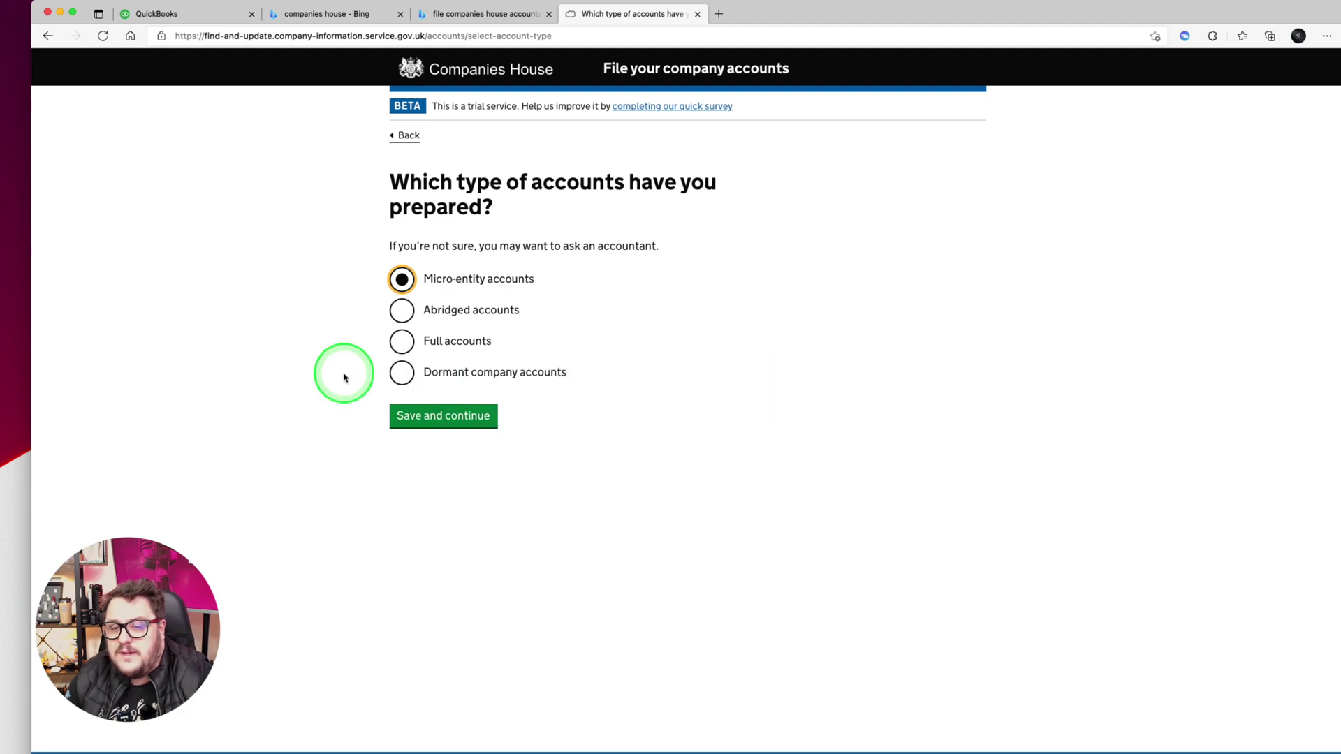
Step: Confirm micro-entity accounts, sign in to WebFiling and accept the analytics cookies
{"action": "left_click", "coordinate": [422, 414]}
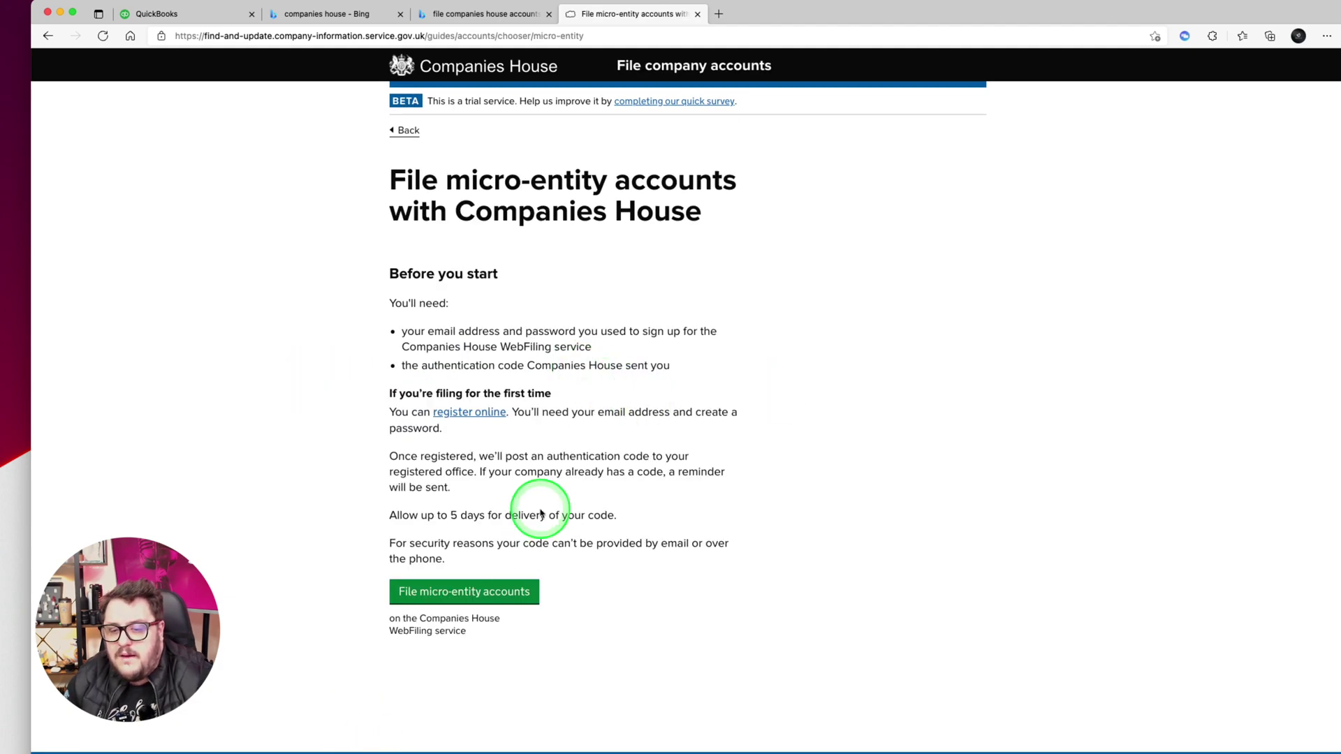
{"action": "left_click", "coordinate": [464, 591]}
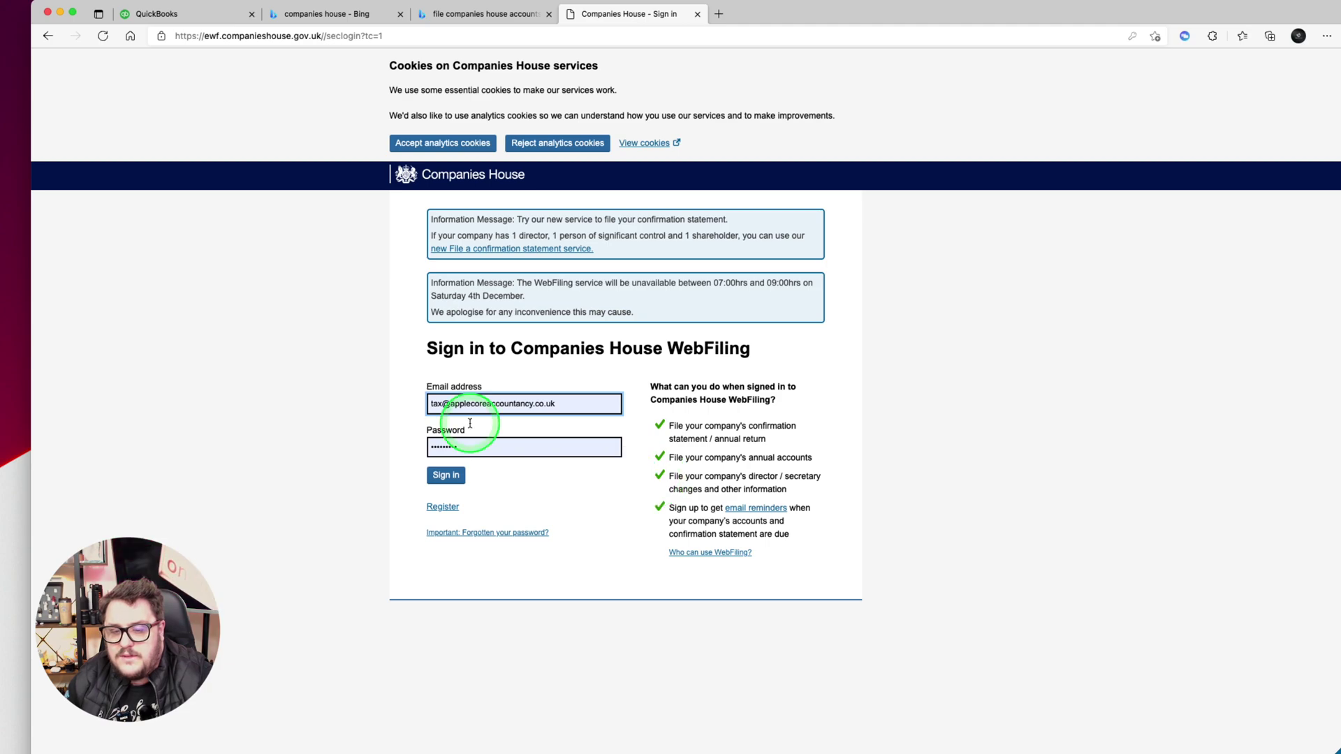
{"action": "left_click", "coordinate": [450, 476]}
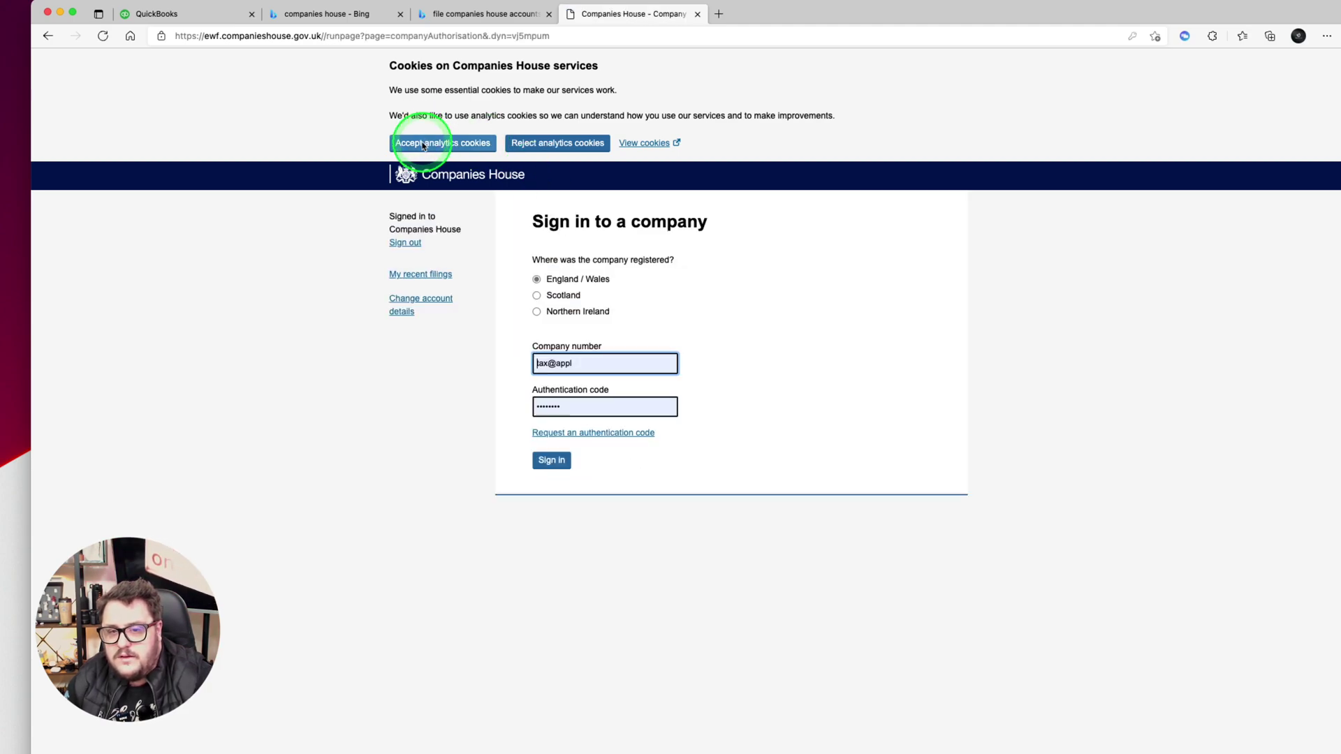
{"action": "left_click", "coordinate": [419, 143]}
Step: Paste the company number, fill in the authentication code and sign in to the company
{"action": "left_click", "coordinate": [590, 304]}
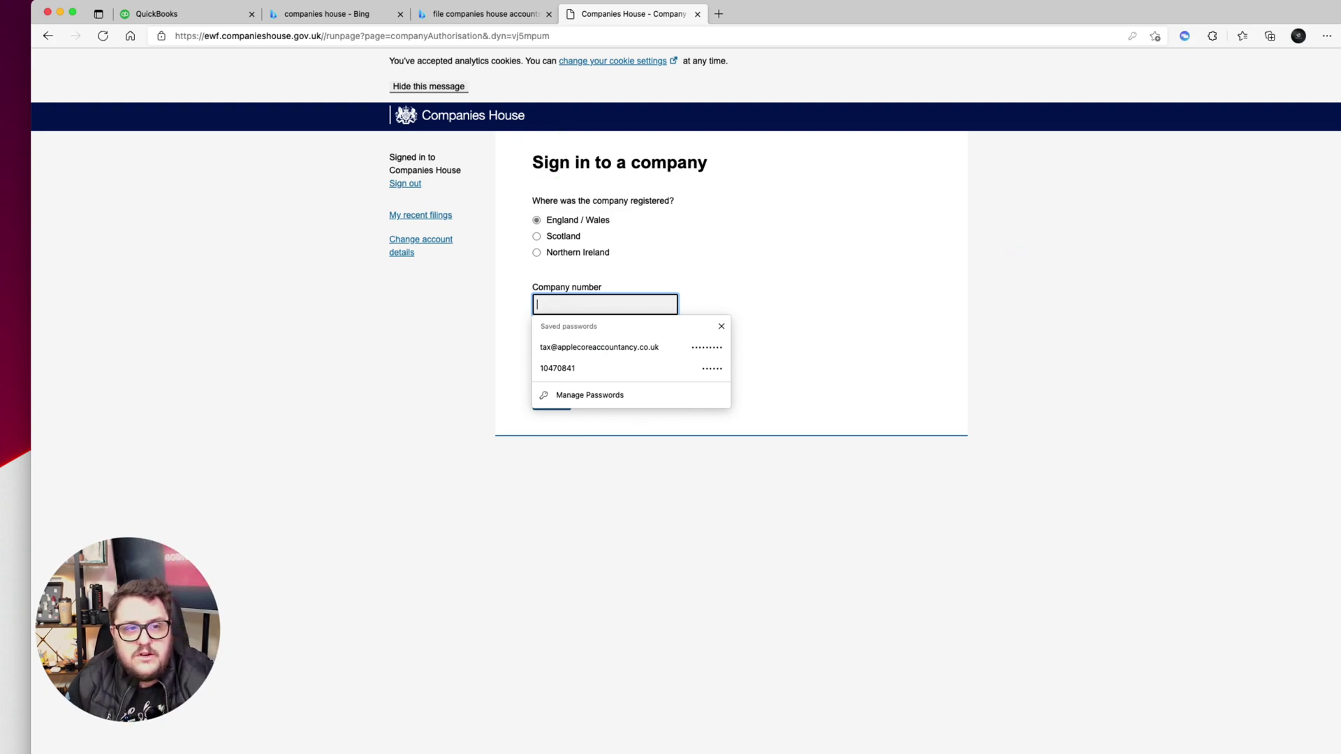
{"action": "key", "text": "Down"}
{"action": "key", "text": "Down"}
{"action": "key", "text": "Return"}
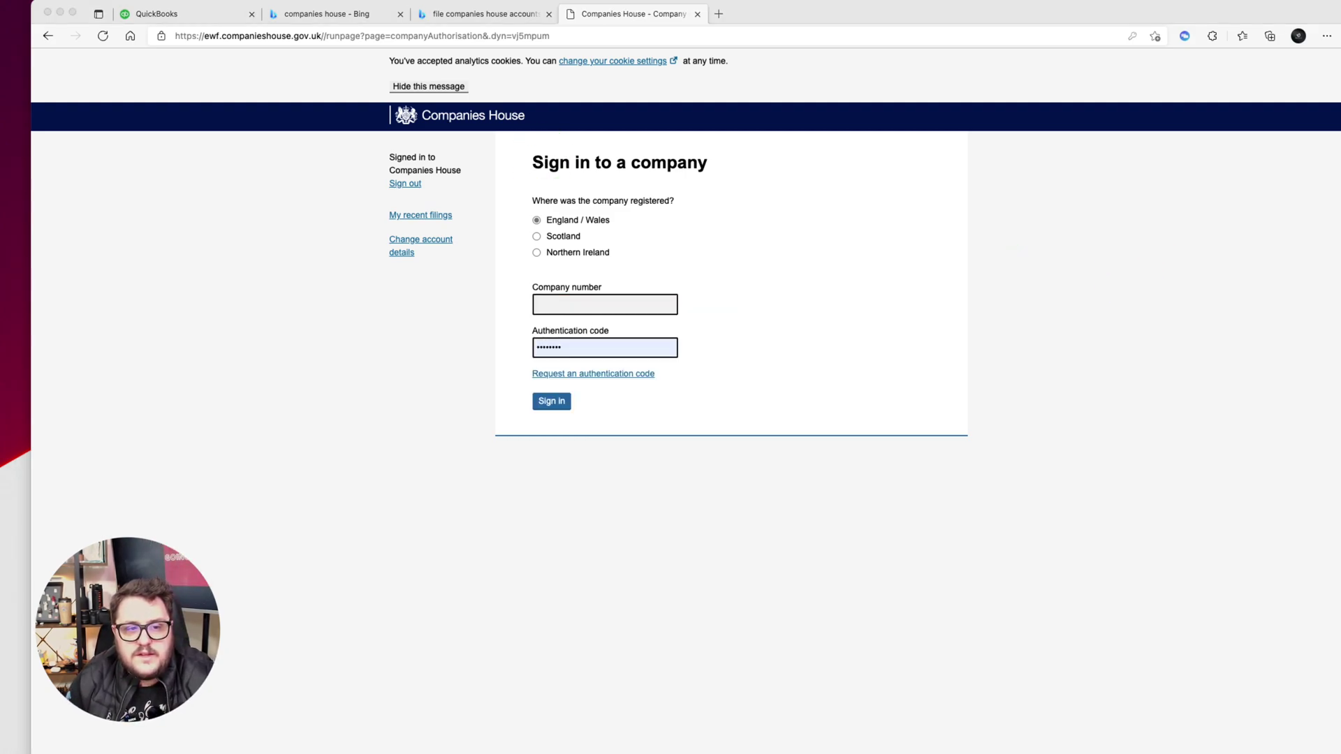
{"action": "left_click", "coordinate": [603, 303]}
{"action": "type", "text": "13362074"}
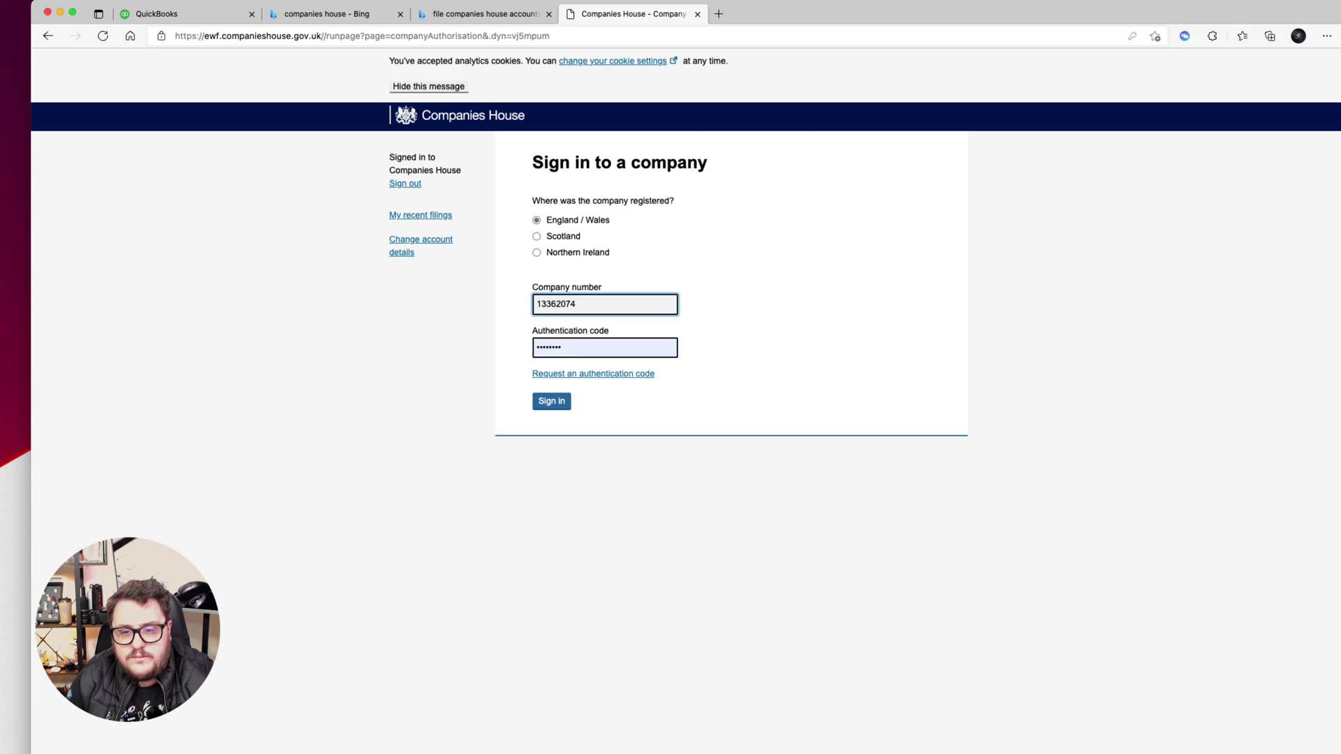
{"action": "key", "text": "super+Tab"}
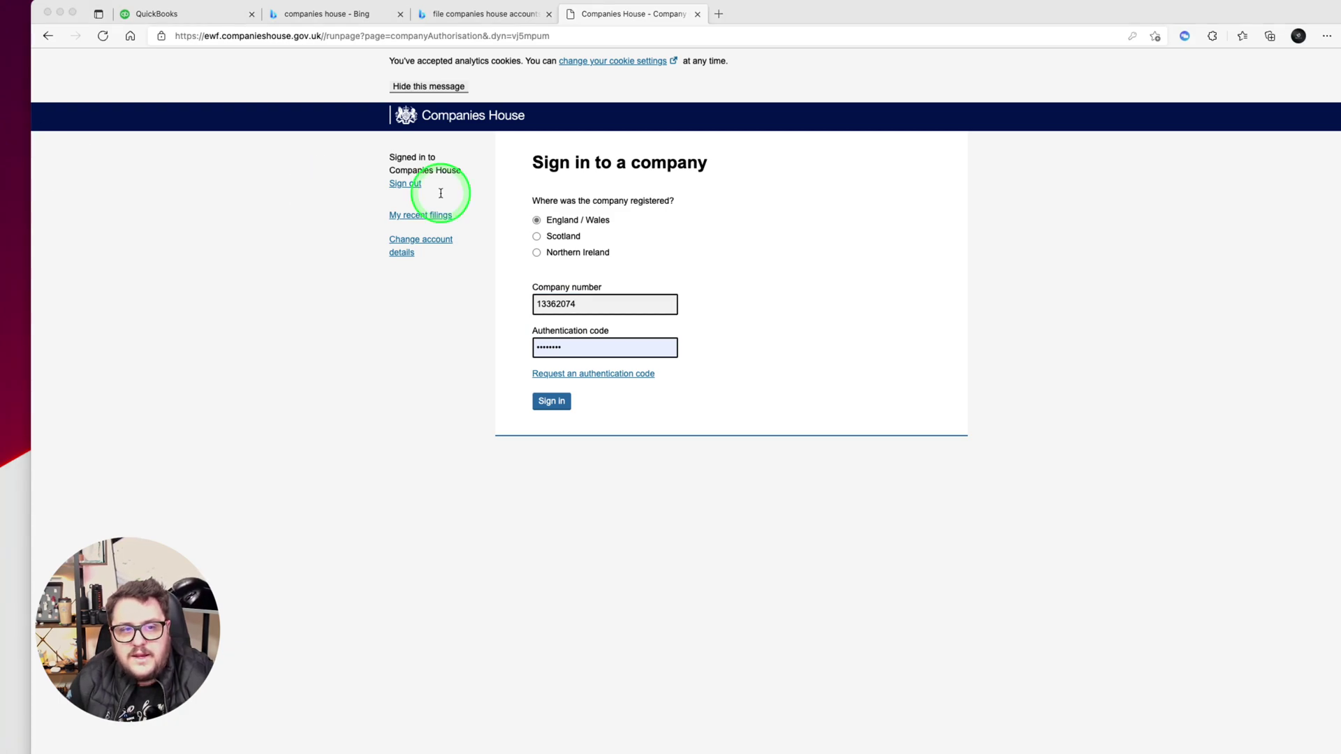
{"action": "left_click", "coordinate": [628, 391]}
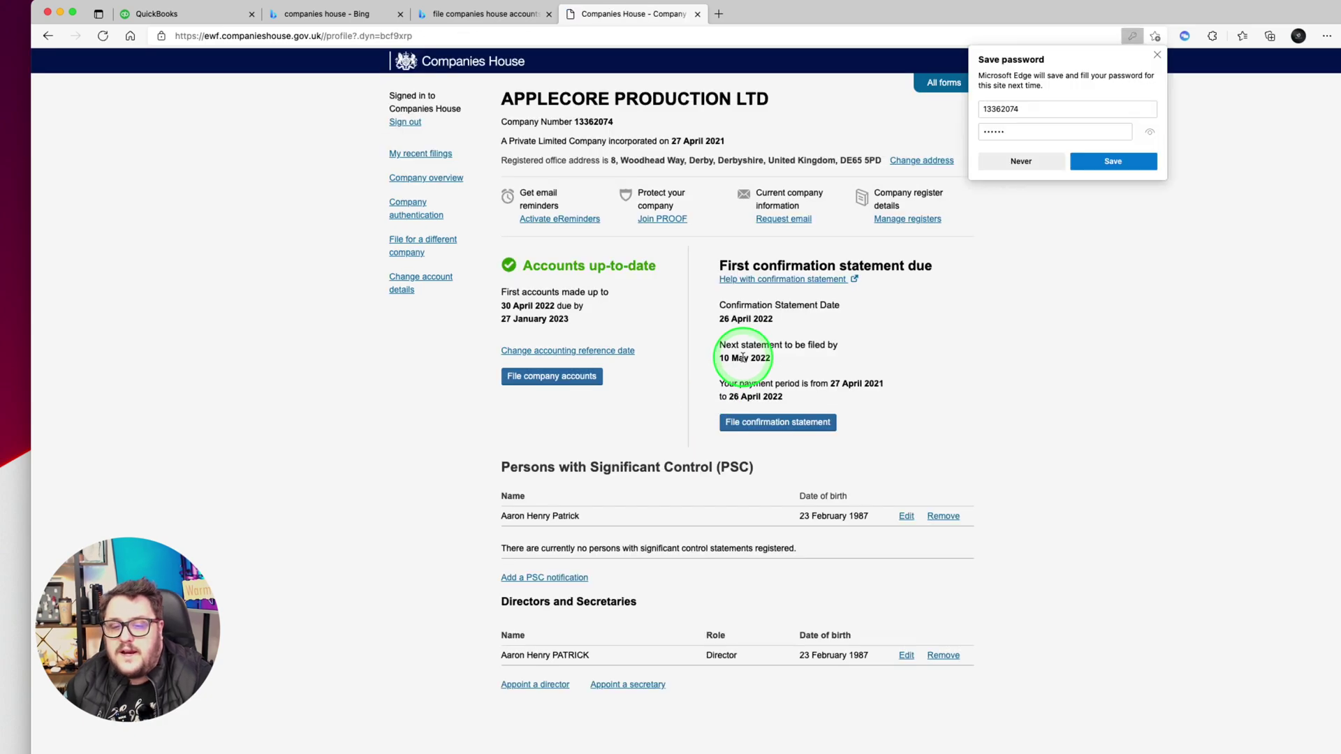
Step: Dismiss the save-password offer and start filing APPLECORE PRODUCTION LTD's accounts
{"action": "left_click", "coordinate": [1157, 55]}
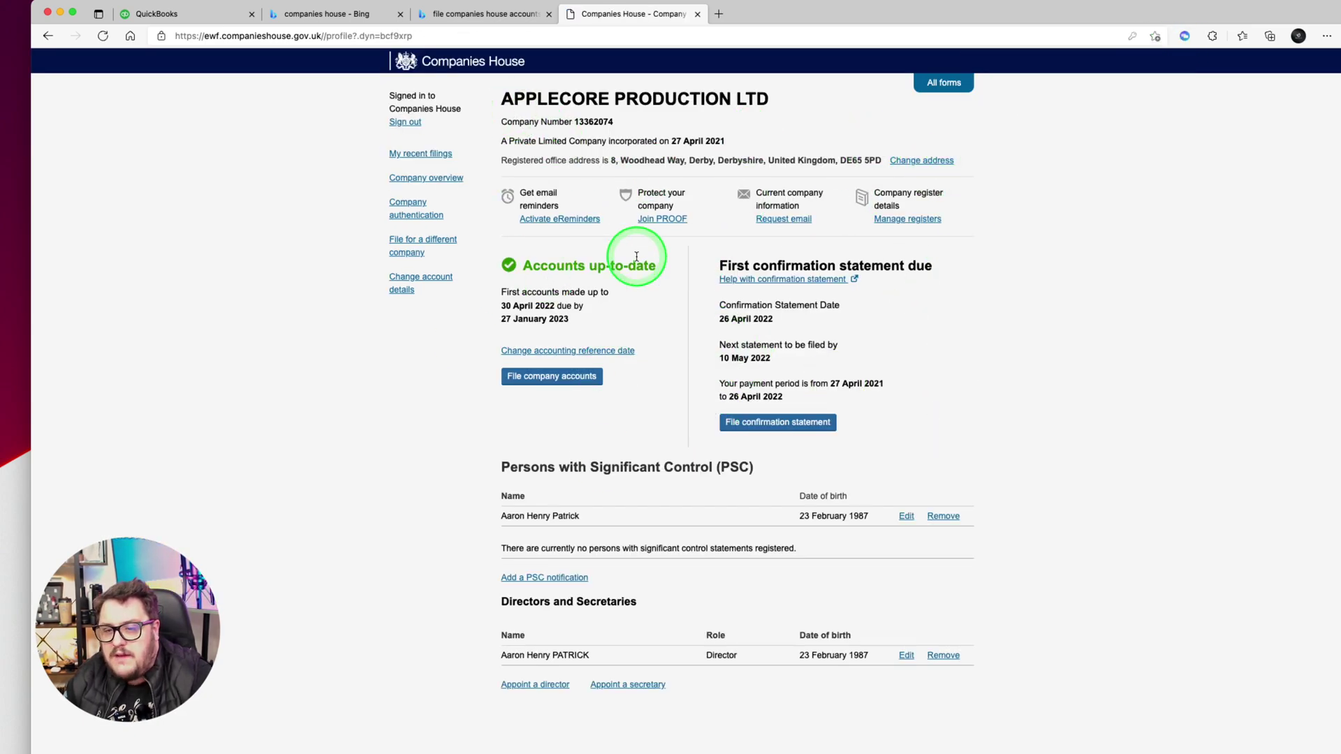
{"action": "left_click", "coordinate": [552, 381]}
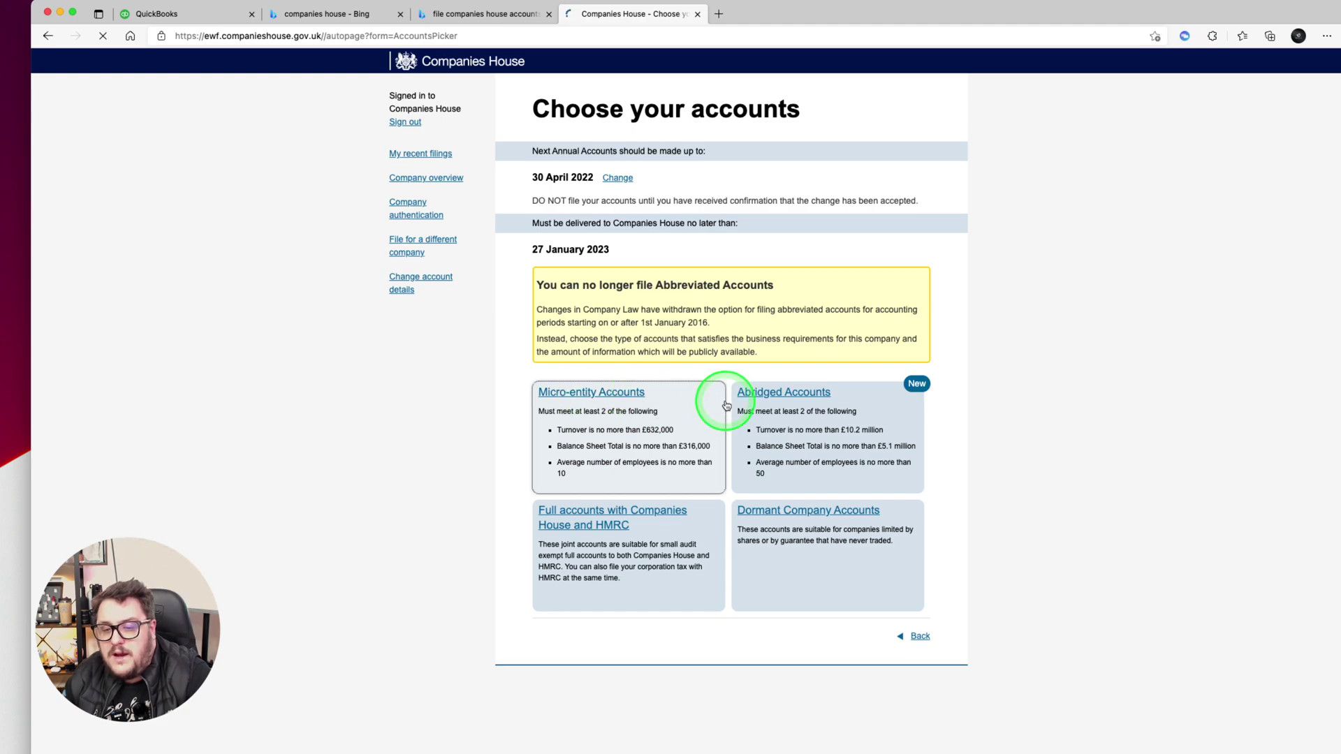
Step: Choose Micro-entity Accounts and open its balance sheet form dated 30 April 2022
{"action": "left_click", "coordinate": [704, 400]}
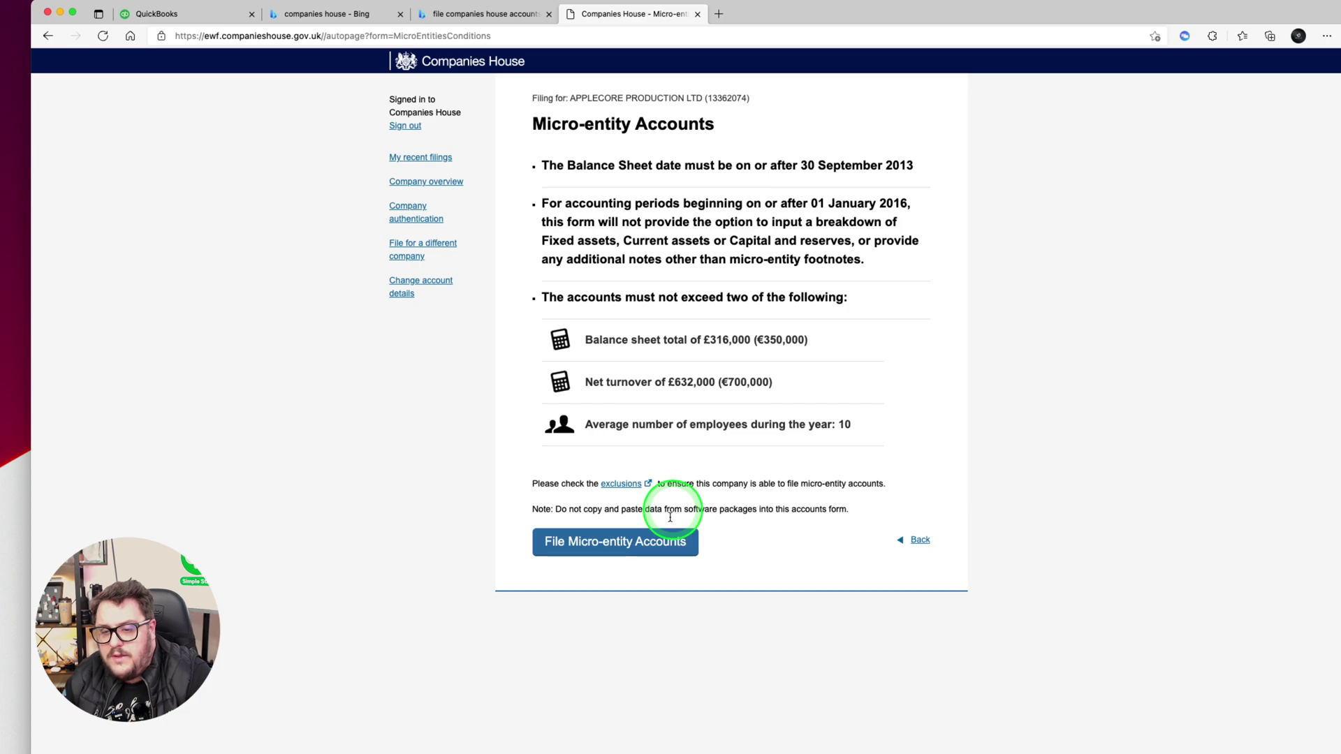
{"action": "left_click", "coordinate": [650, 543]}
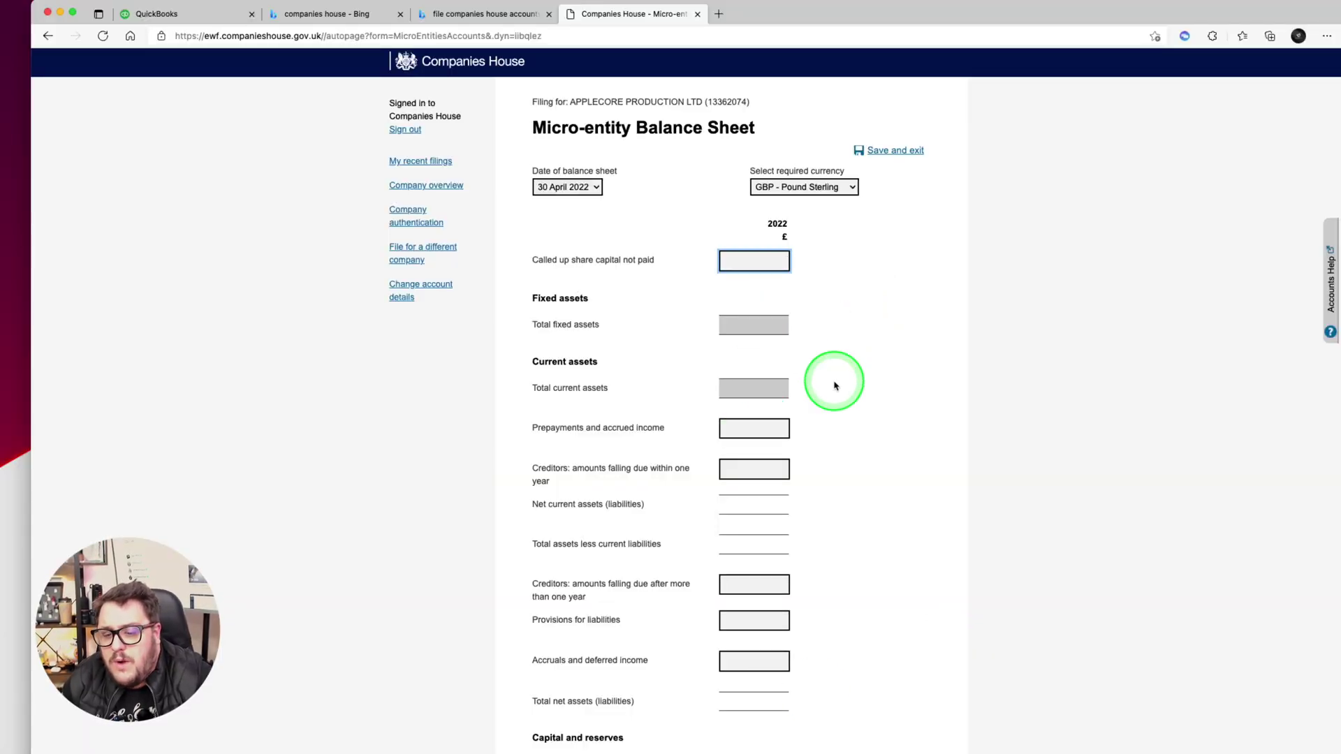
{"action": "left_click", "coordinate": [566, 189]}
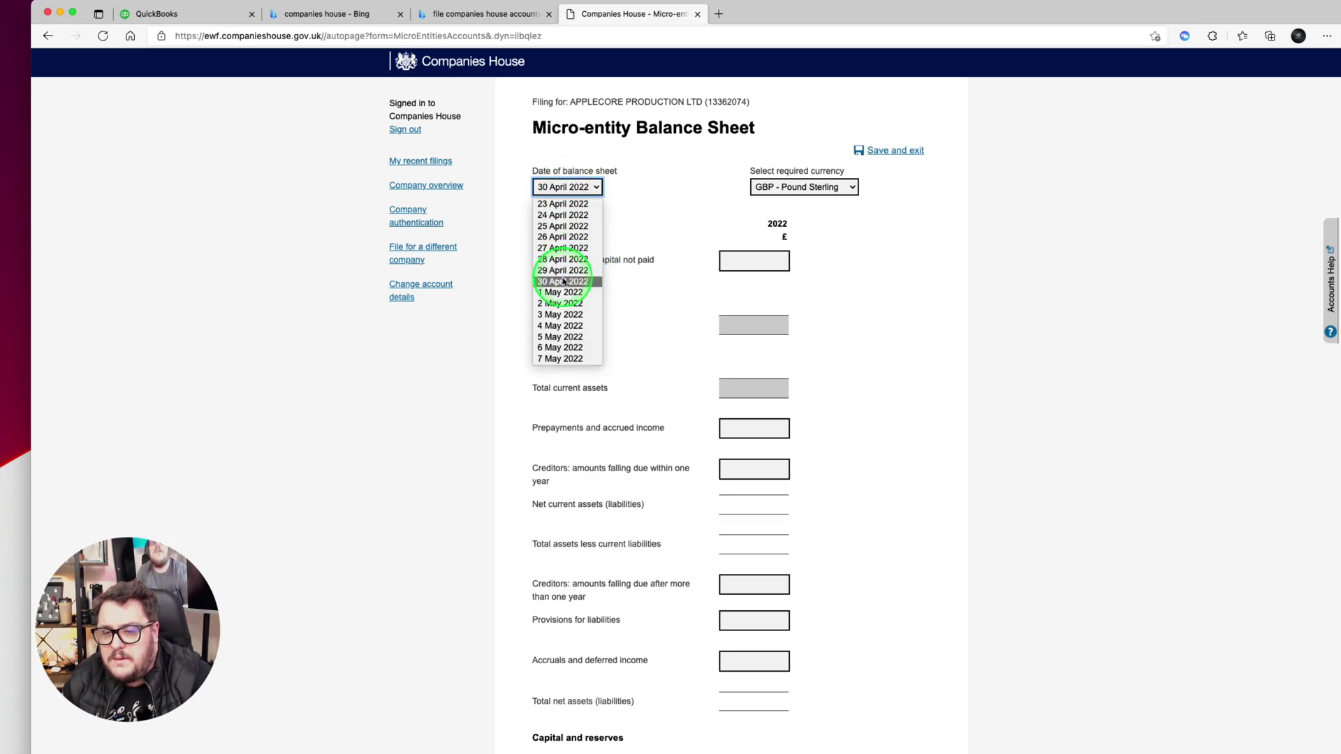
{"action": "scroll", "coordinate": [900, 246], "scroll_direction": "down", "scroll_amount": 7}
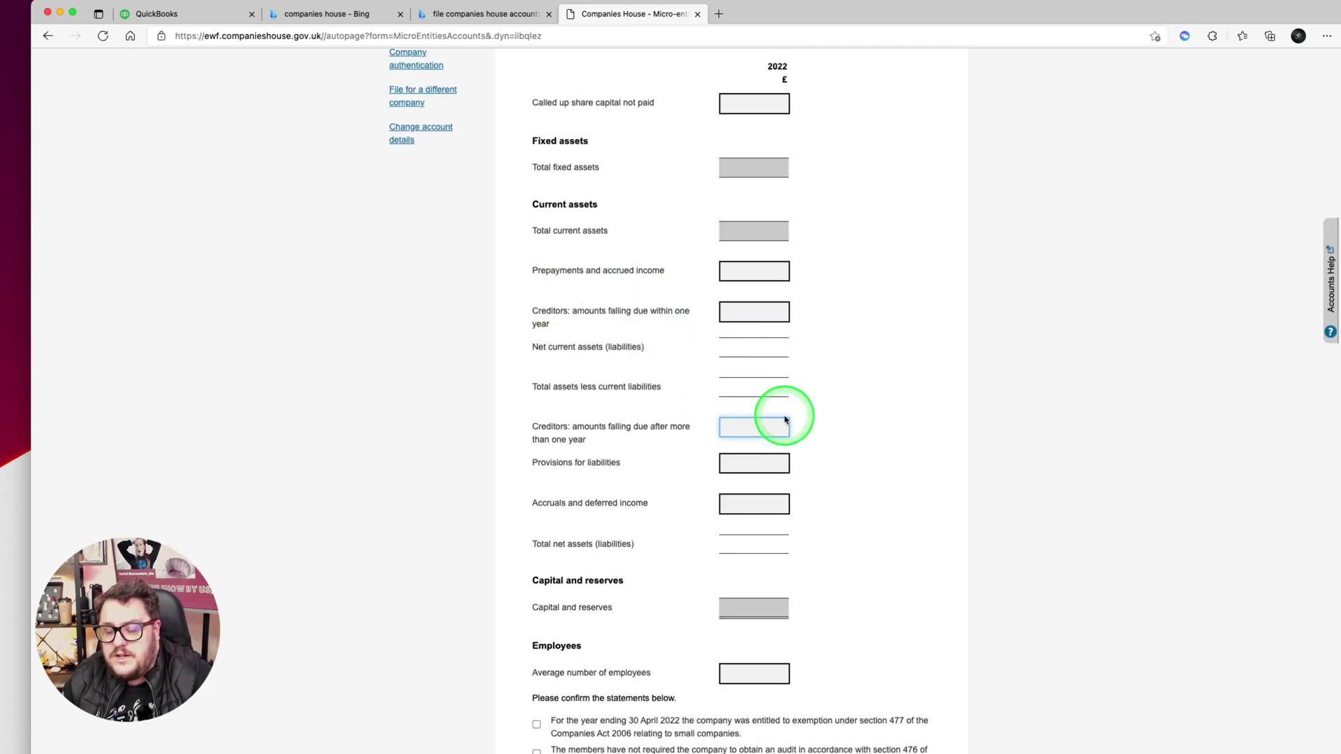
{"action": "scroll", "coordinate": [989, 410], "scroll_direction": "up", "scroll_amount": 3}
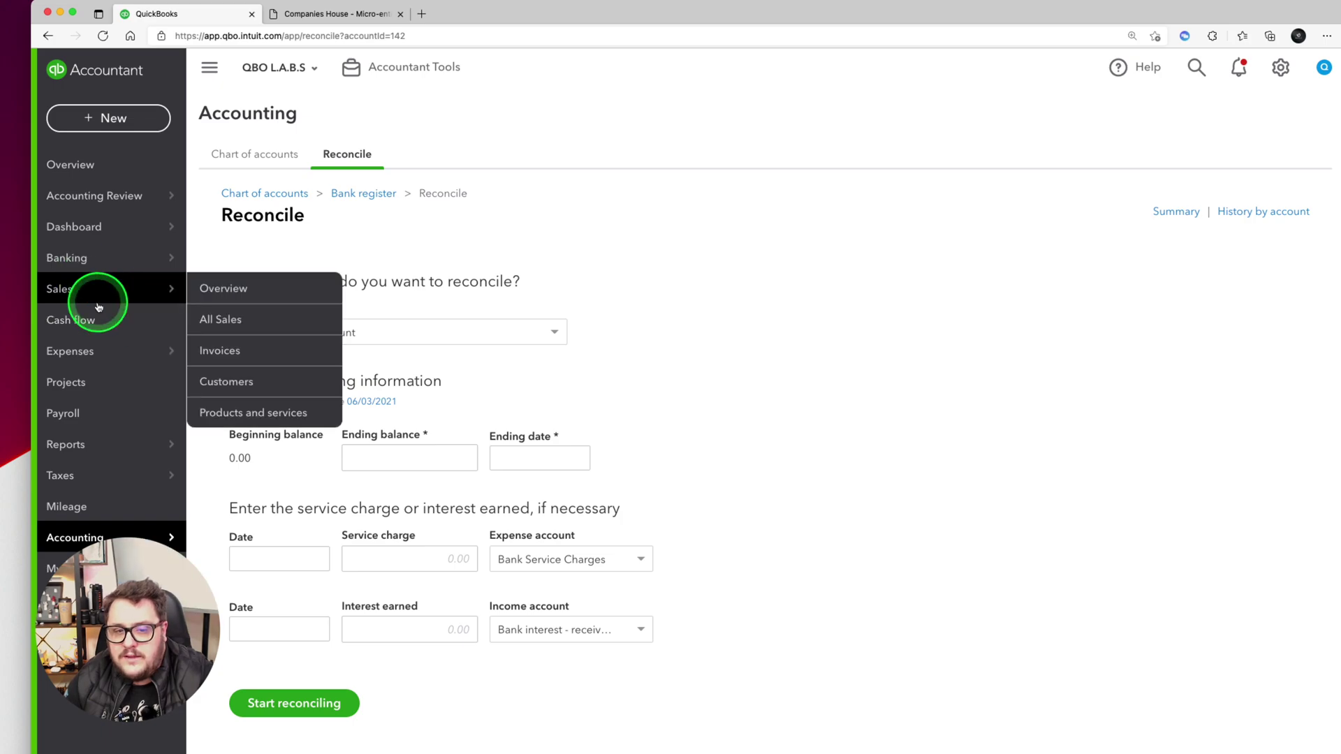
Step: Browse the QuickBooks suppliers and customers lists
{"action": "mouse_move", "coordinate": [90, 350]}
{"action": "left_click", "coordinate": [261, 383]}
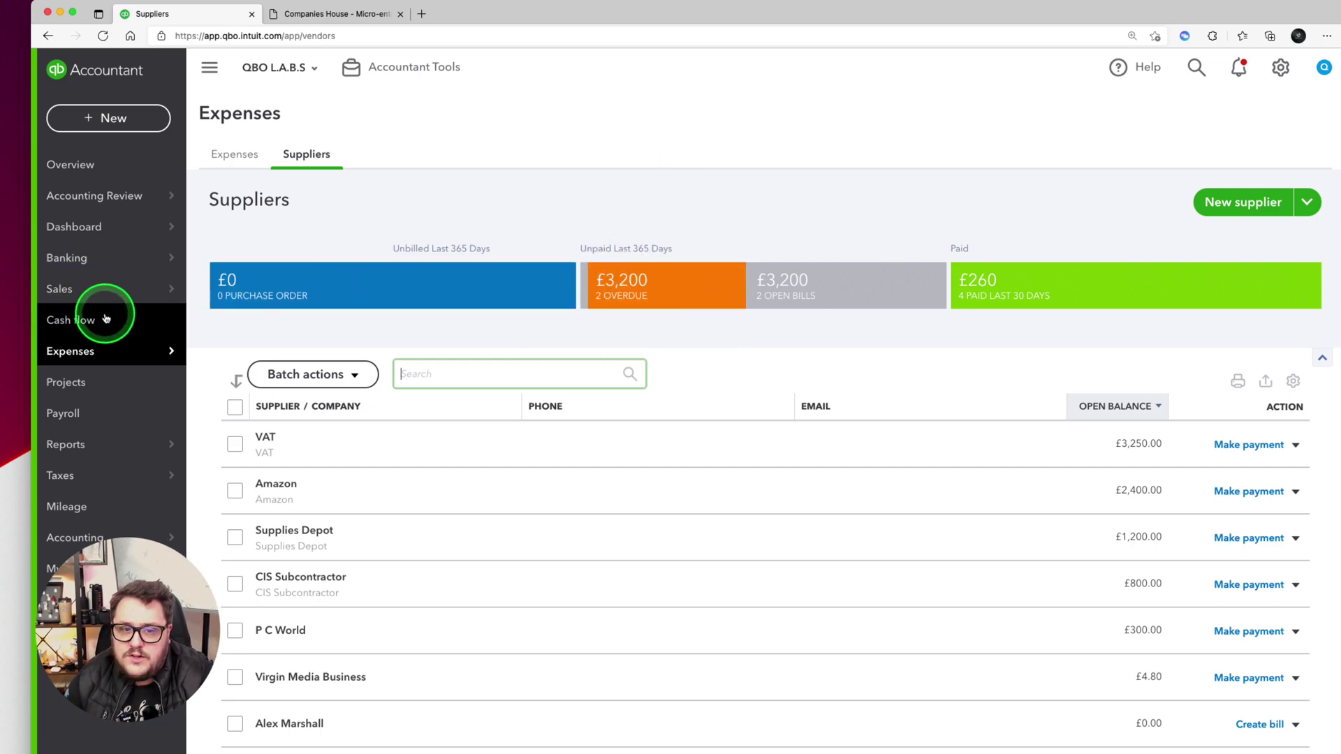
{"action": "mouse_move", "coordinate": [175, 288]}
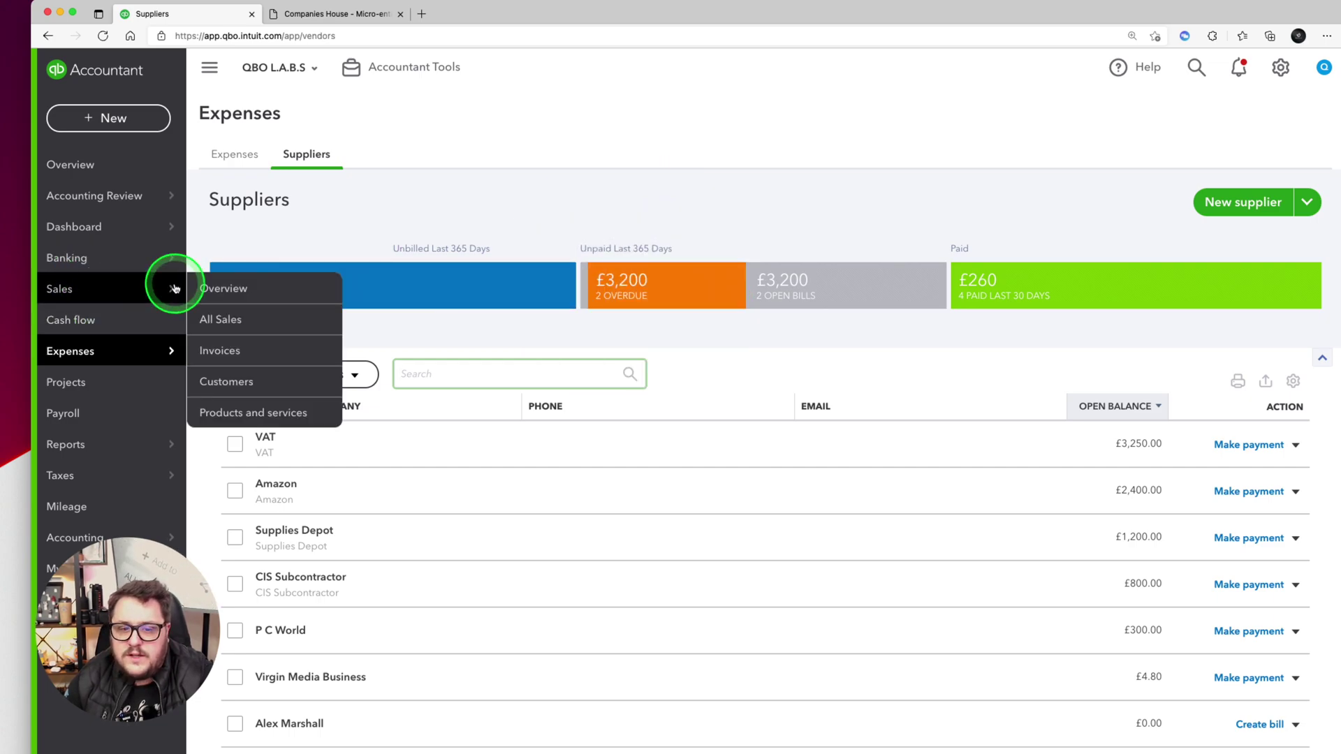
{"action": "left_click", "coordinate": [250, 380]}
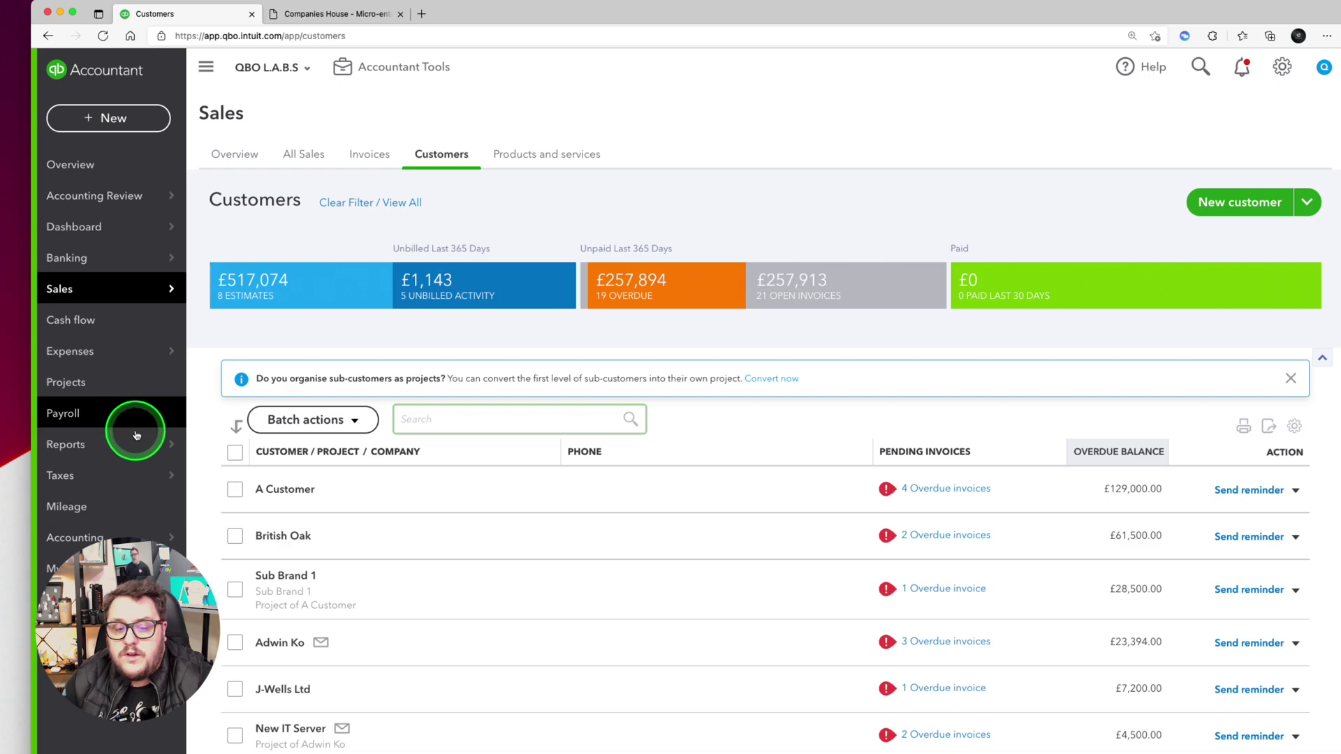
Step: Open the QuickBooks Balance Sheet report, check its report period, and return to Companies House
{"action": "mouse_move", "coordinate": [128, 454]}
{"action": "left_click", "coordinate": [222, 447]}
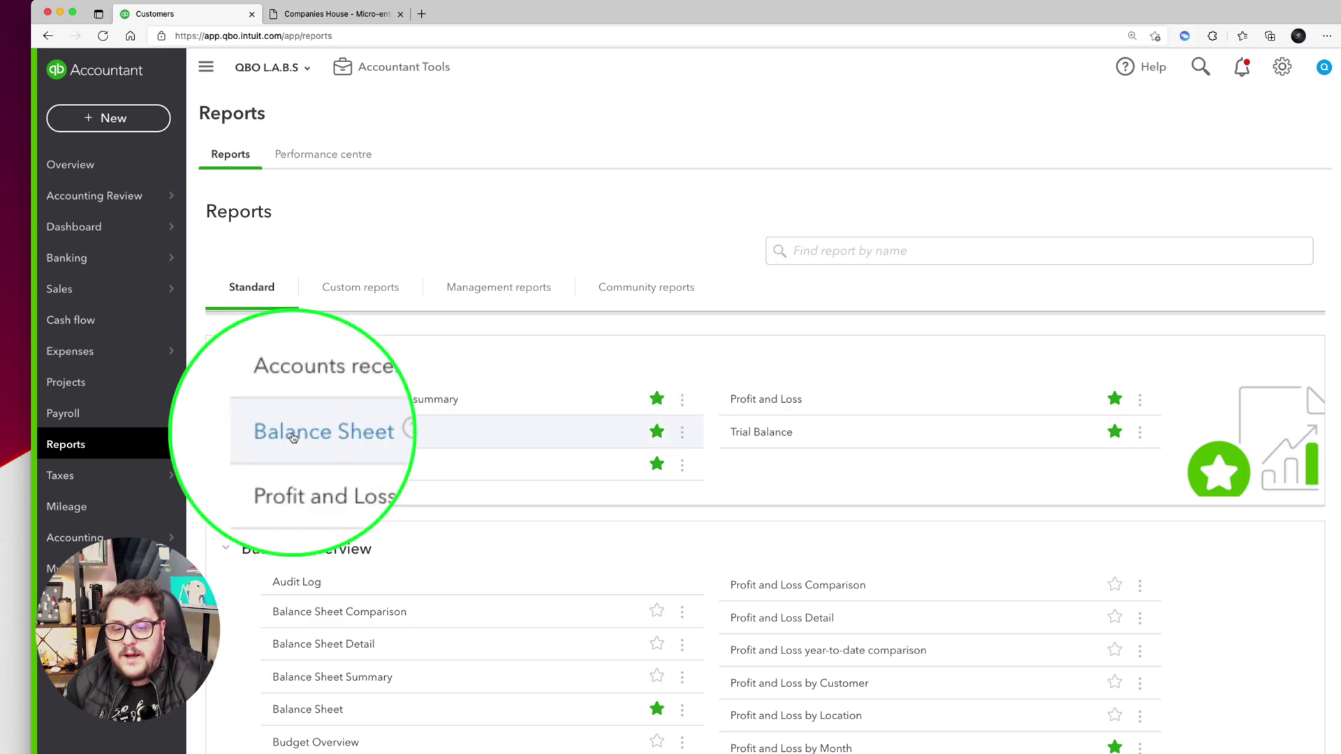
{"action": "left_click", "coordinate": [551, 424]}
{"action": "left_click", "coordinate": [315, 279]}
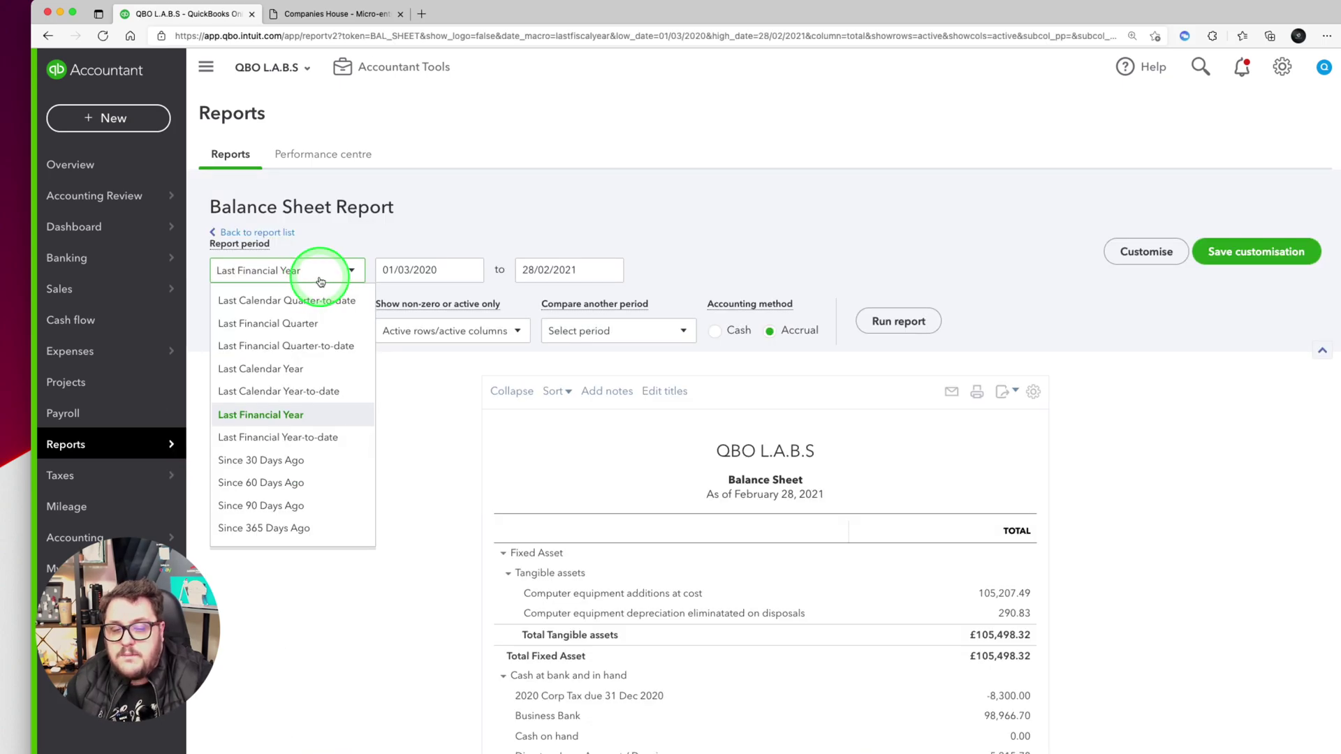
{"action": "left_click", "coordinate": [327, 21]}
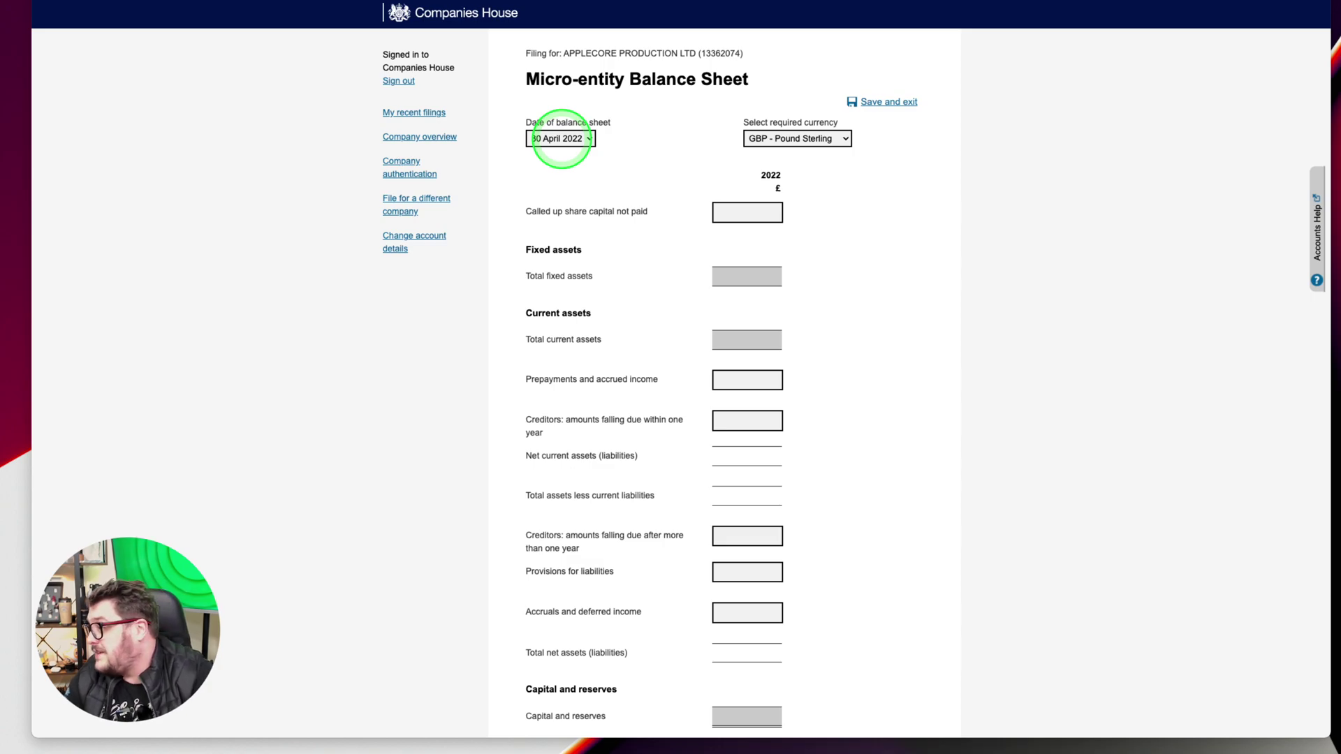
Step: Locate Total Fixed Asset of £105,498.32 on the QuickBooks Balance Sheet as of 28 February 2021
{"action": "left_click", "coordinate": [747, 218]}
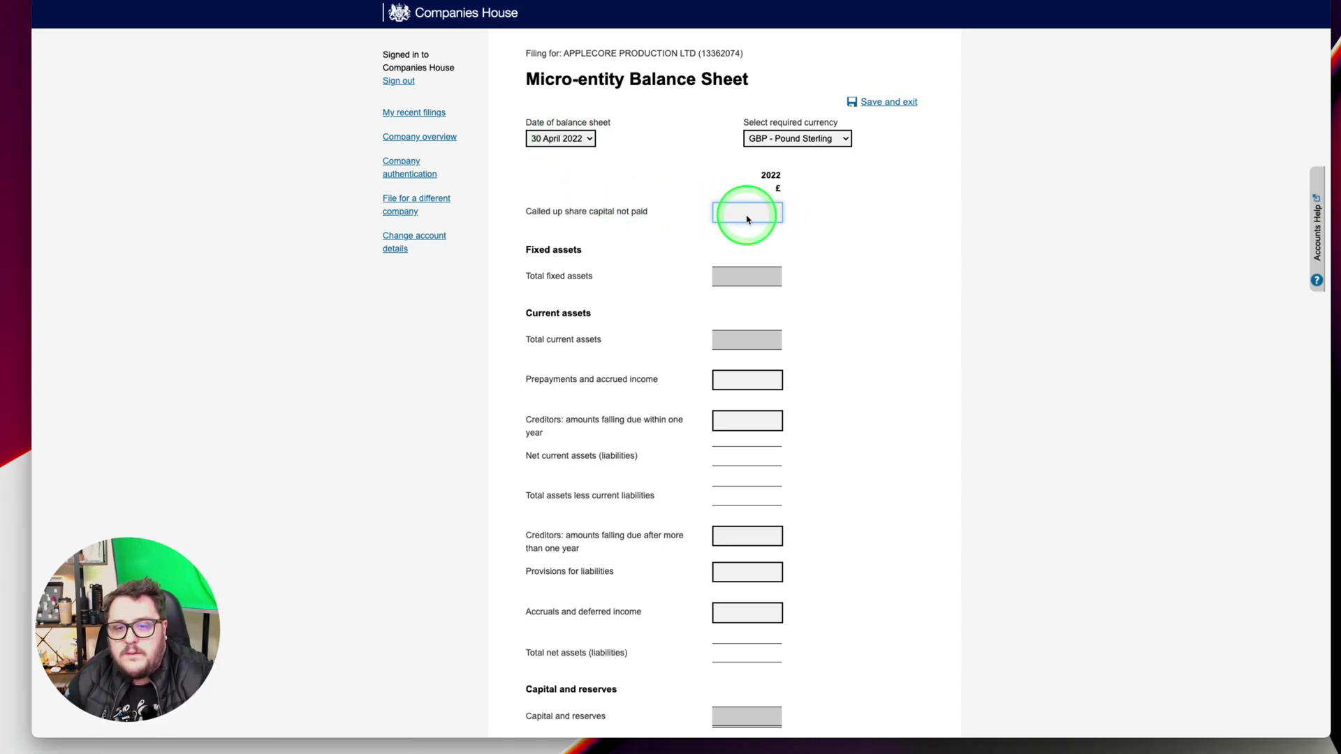
{"action": "left_click", "coordinate": [312, 1]}
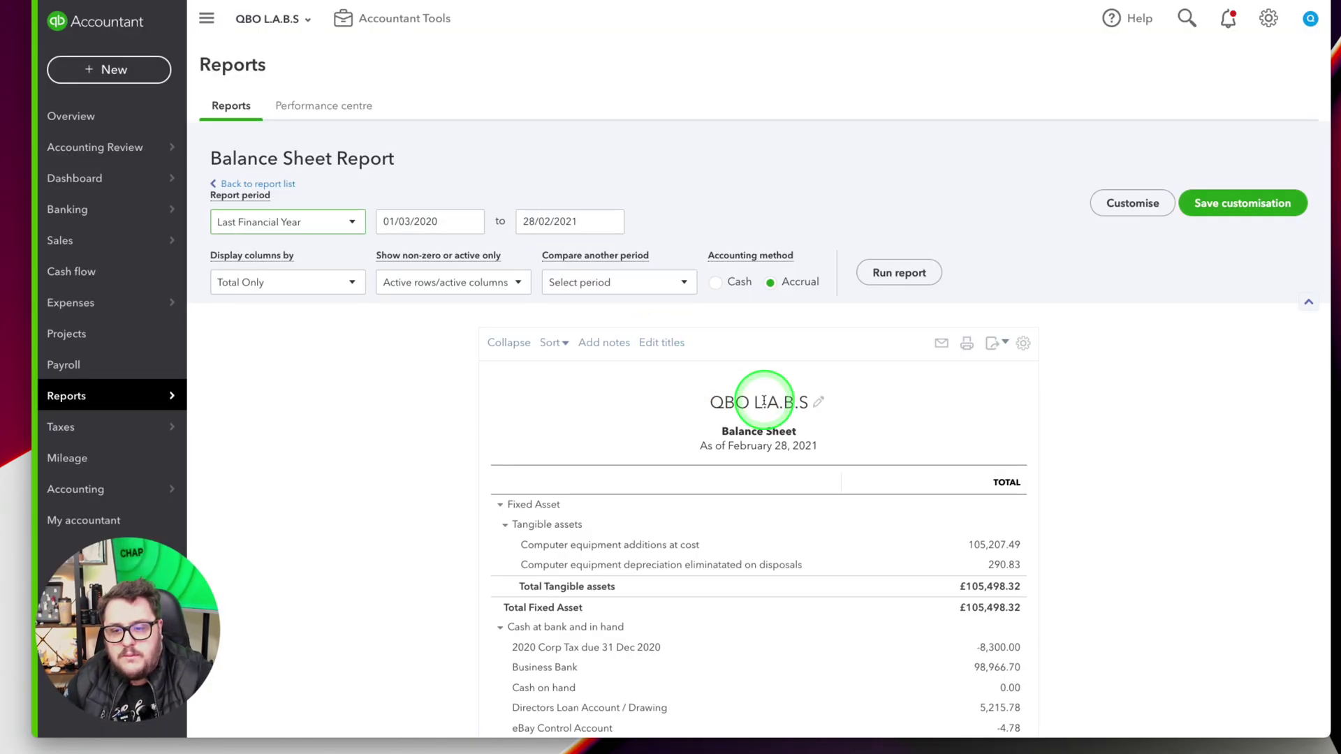
{"action": "scroll", "coordinate": [763, 401], "scroll_direction": "down", "scroll_amount": 15}
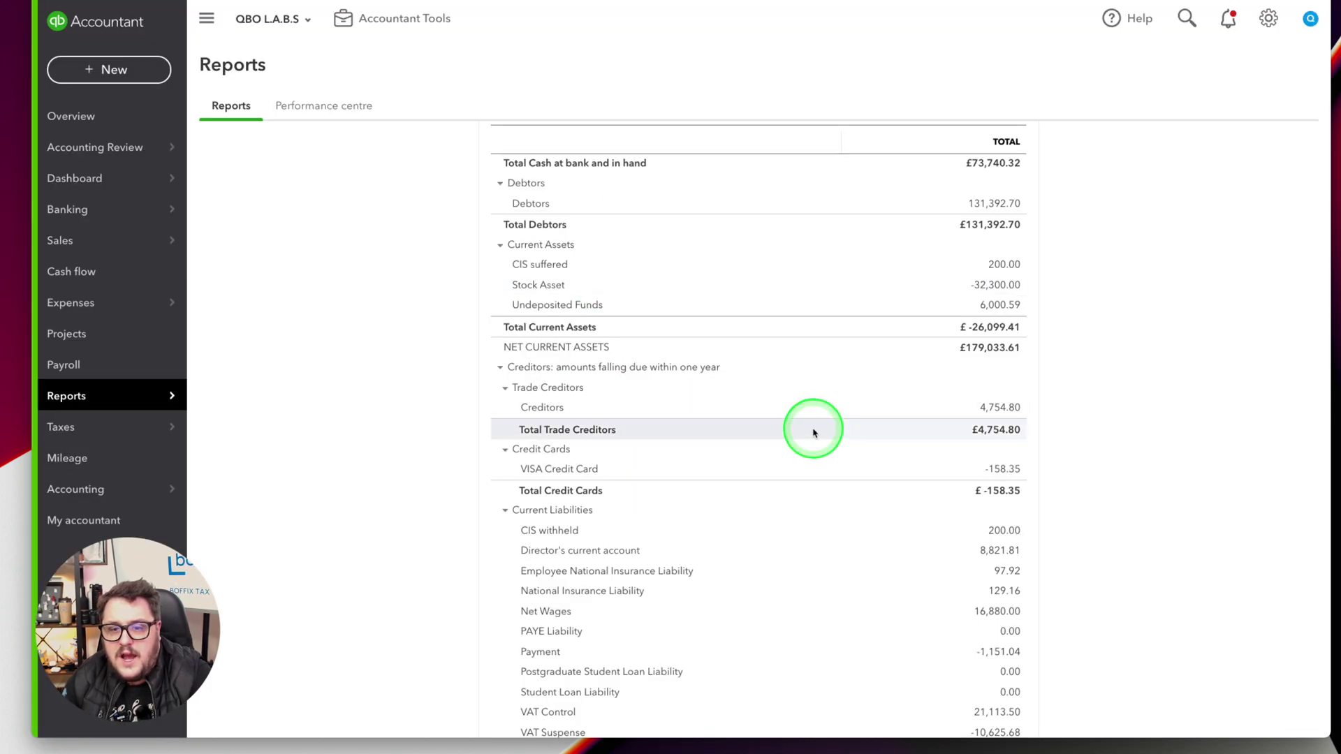
{"action": "scroll", "coordinate": [808, 428], "scroll_direction": "up", "scroll_amount": 8}
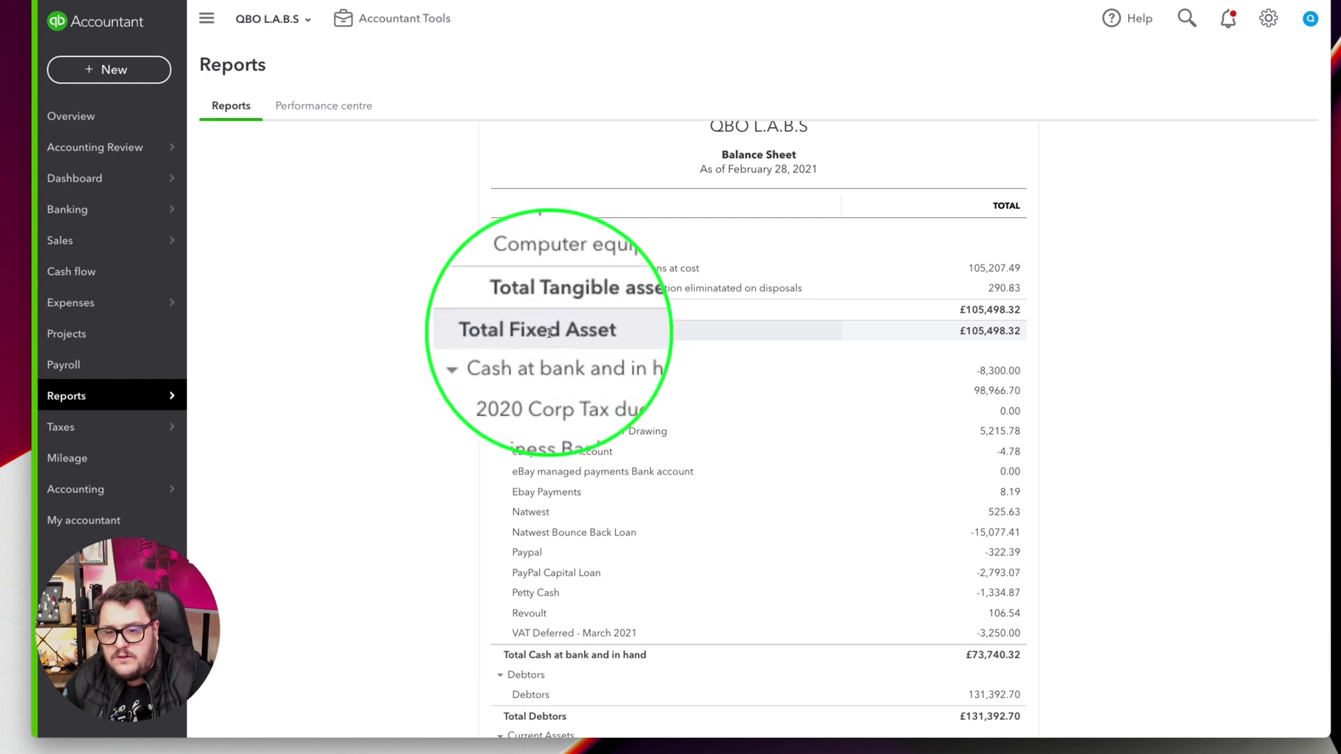
{"action": "scroll", "coordinate": [794, 429], "scroll_direction": "down", "scroll_amount": 1}
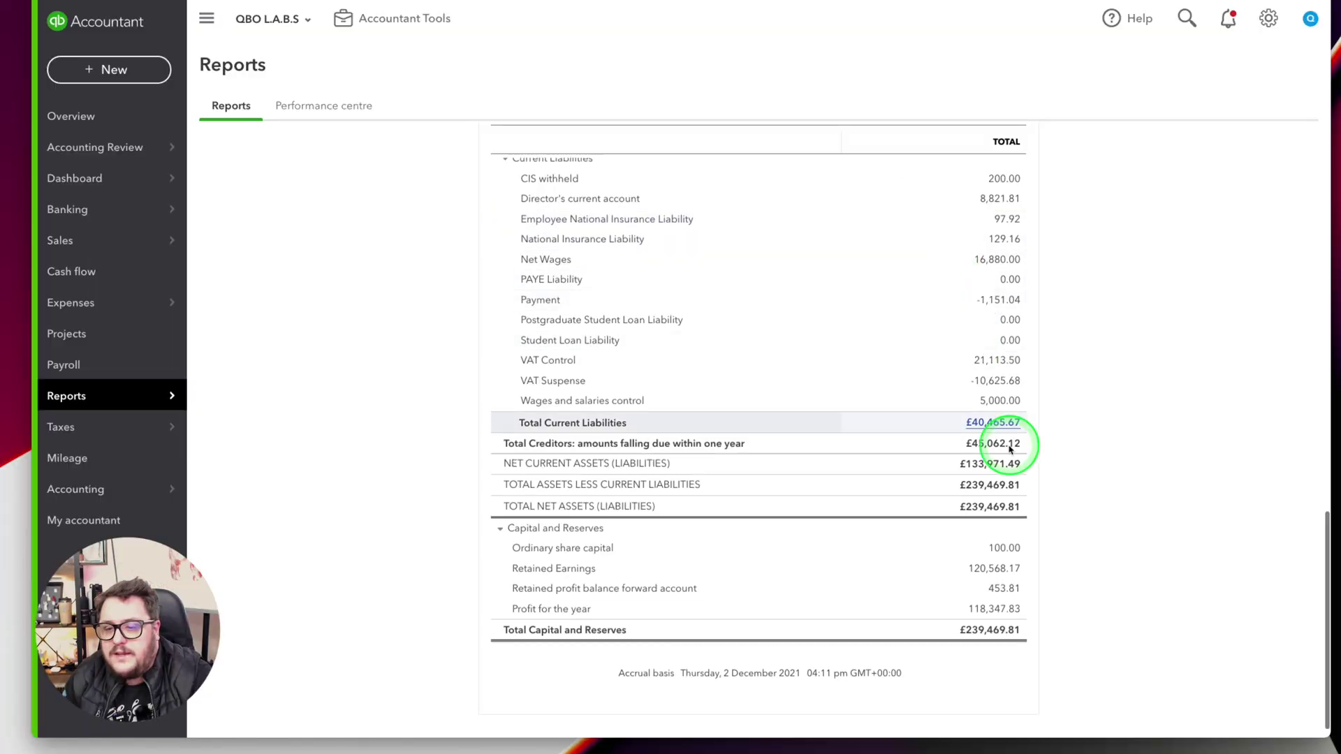
Step: Scroll to the form's confirmation statements and select the Date of approval of accounts field
{"action": "scroll", "coordinate": [1017, 454], "scroll_direction": "up", "scroll_amount": 15}
{"action": "scroll", "coordinate": [1017, 471], "scroll_direction": "down", "scroll_amount": 1}
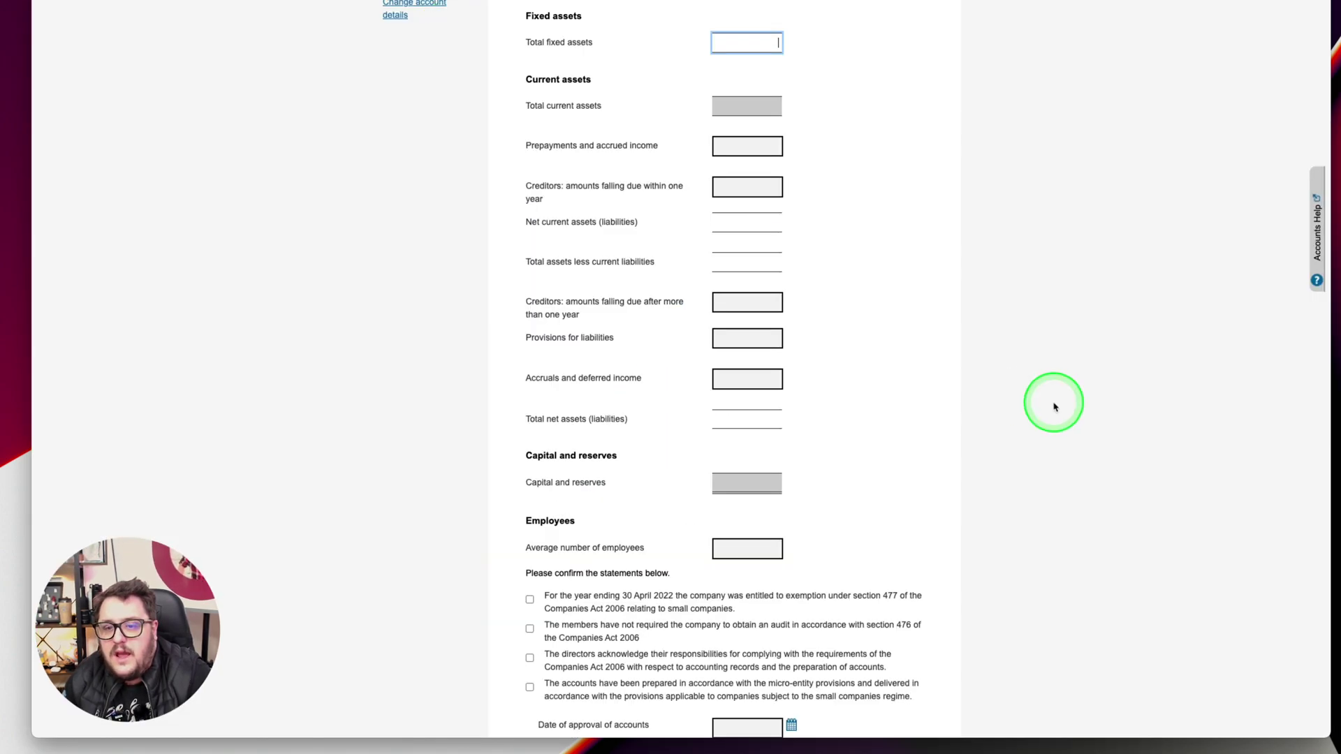
{"action": "scroll", "coordinate": [924, 382], "scroll_direction": "up", "scroll_amount": 3}
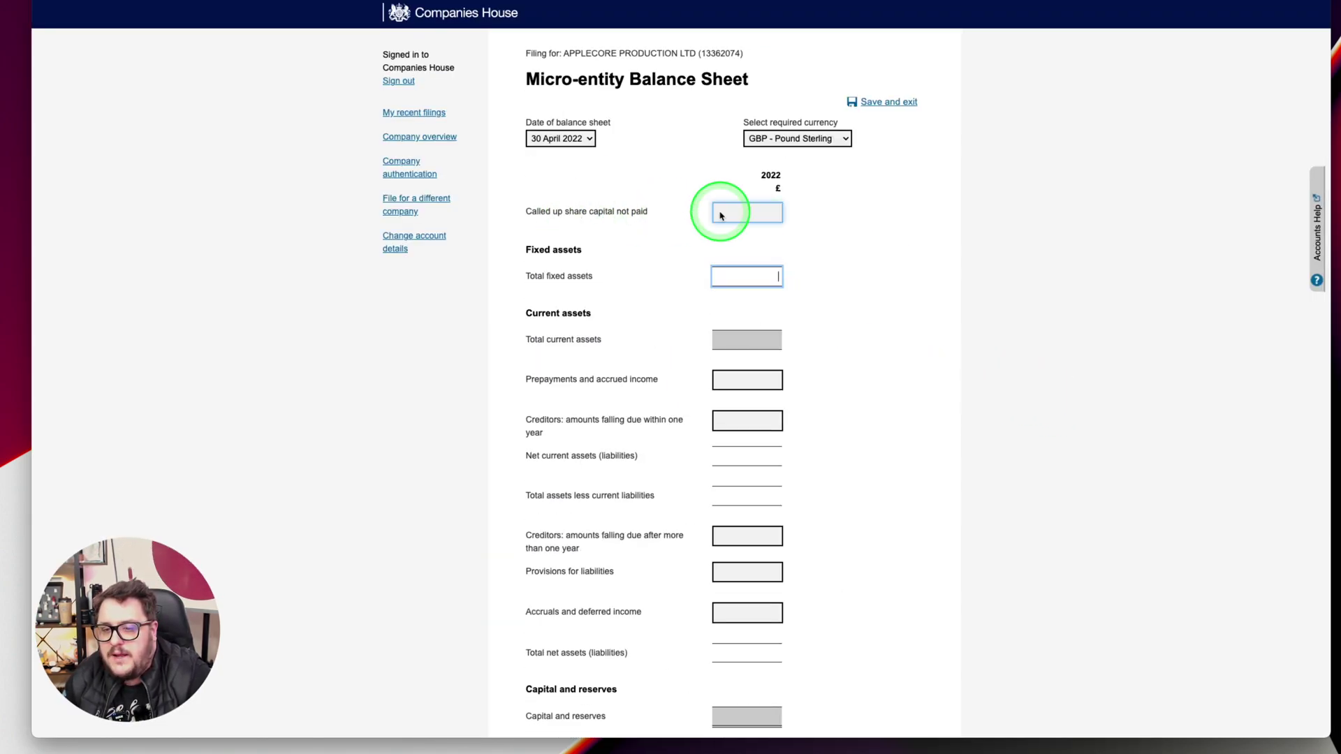
{"action": "scroll", "coordinate": [814, 296], "scroll_direction": "down", "scroll_amount": 7}
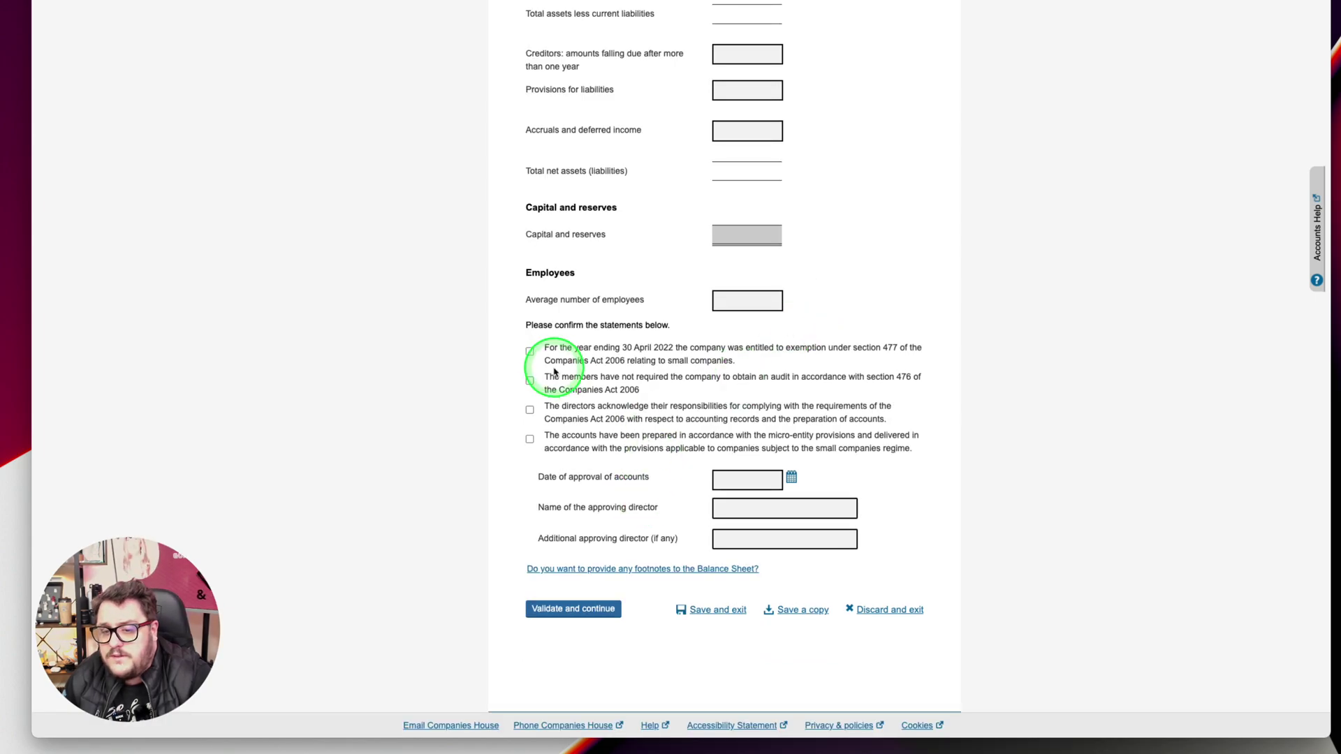
{"action": "left_click", "coordinate": [569, 479]}
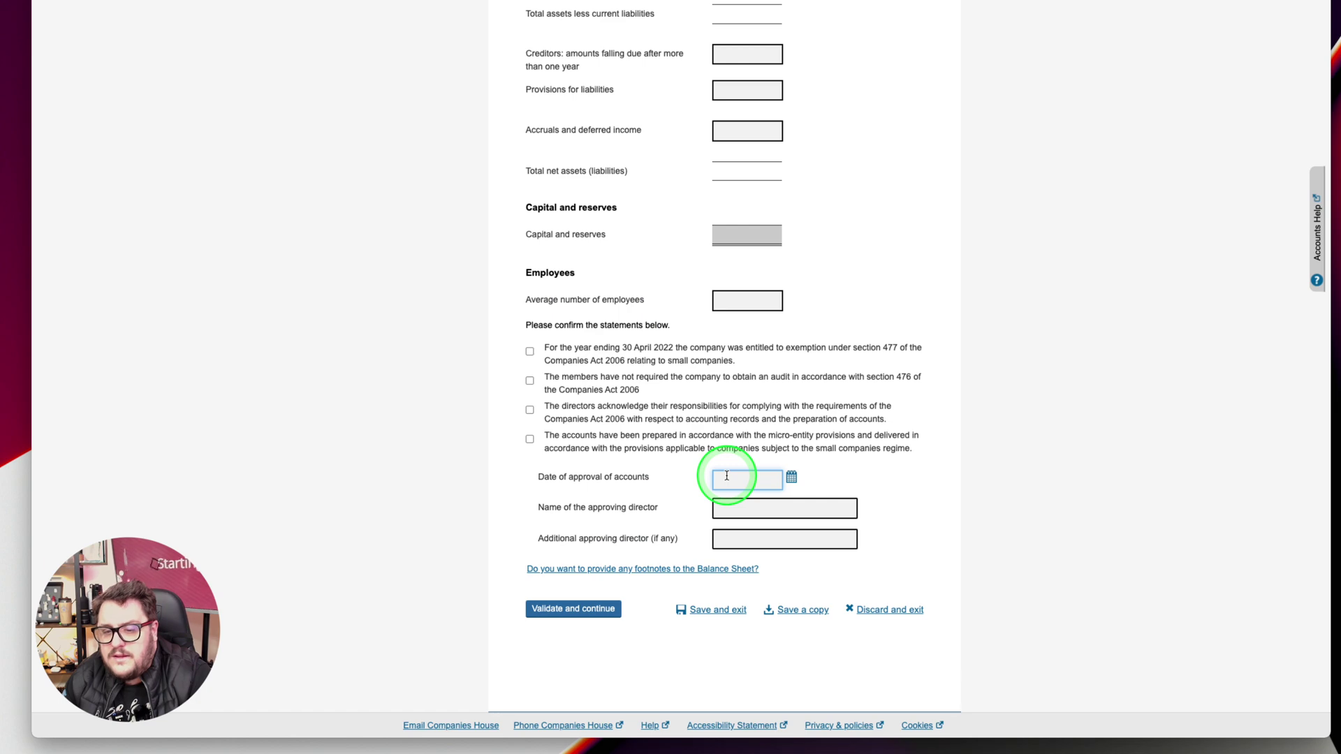